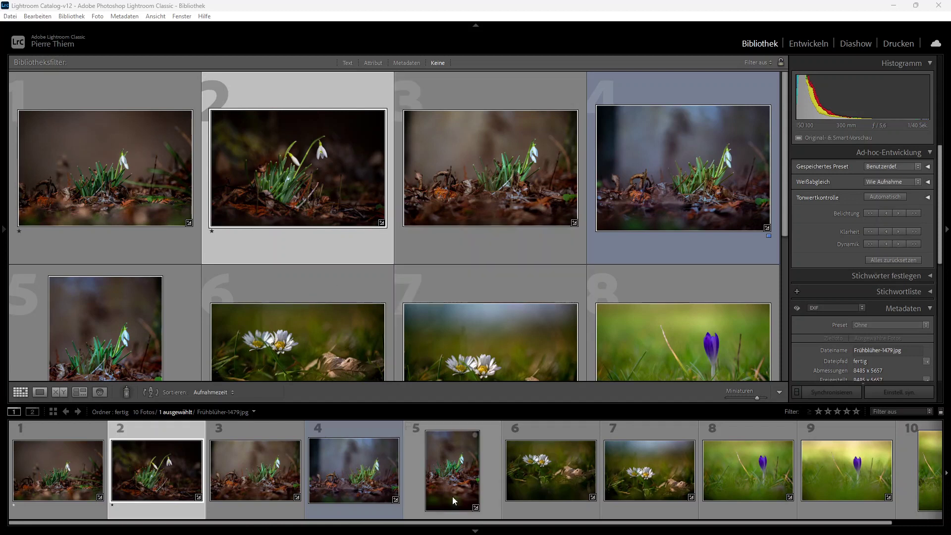
# Hide and restore the filmstrip, then switch to the Print (Drucken) module.
pyautogui.click(475, 531)
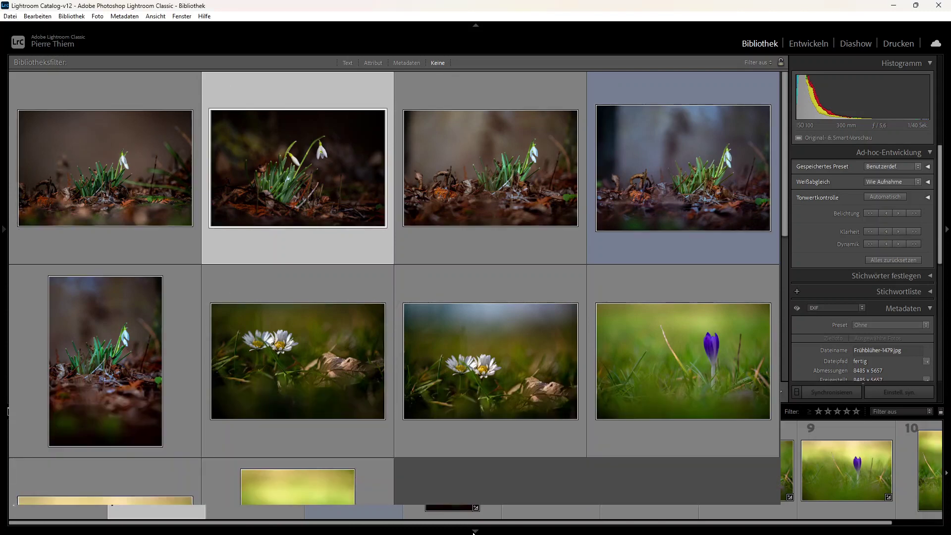
pyautogui.press('F6')
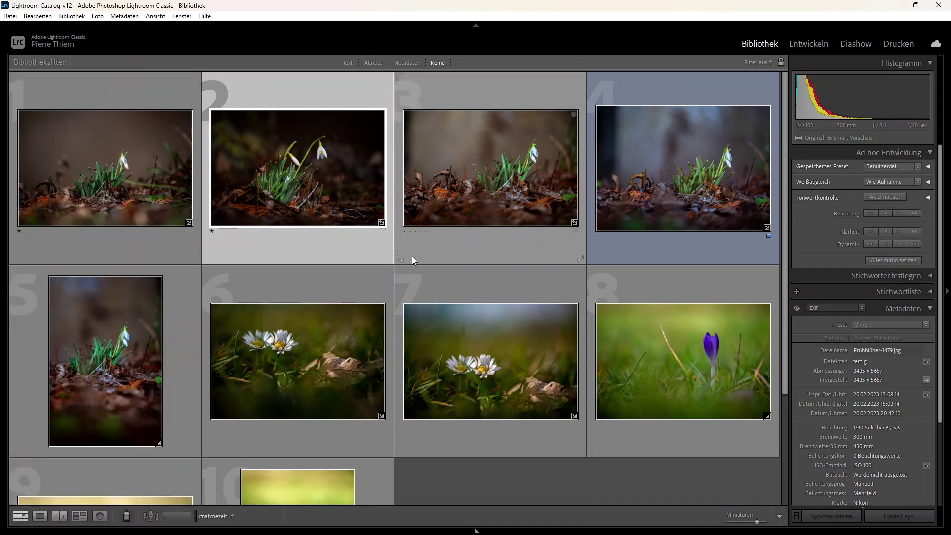
pyautogui.moveTo(497, 236)
pyautogui.click(898, 45)
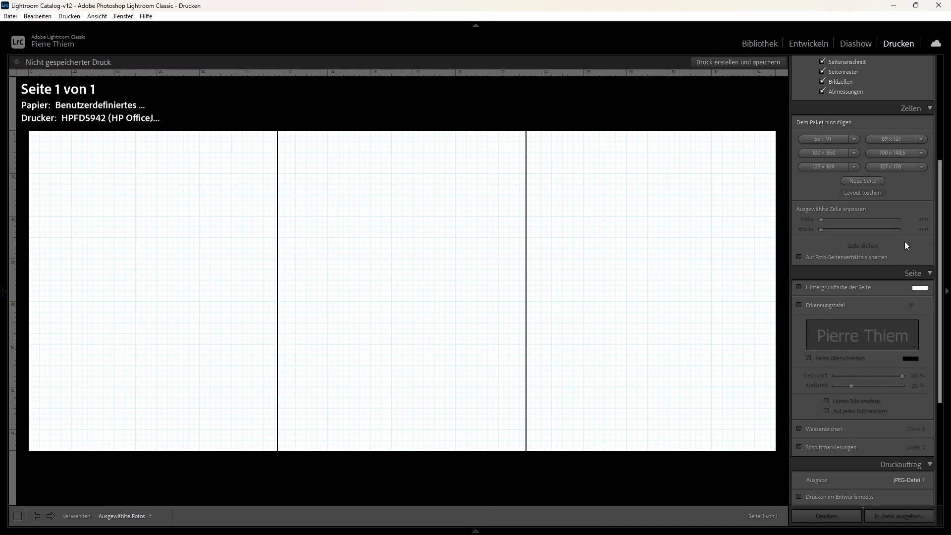
pyautogui.scroll(-5, 904, 241)
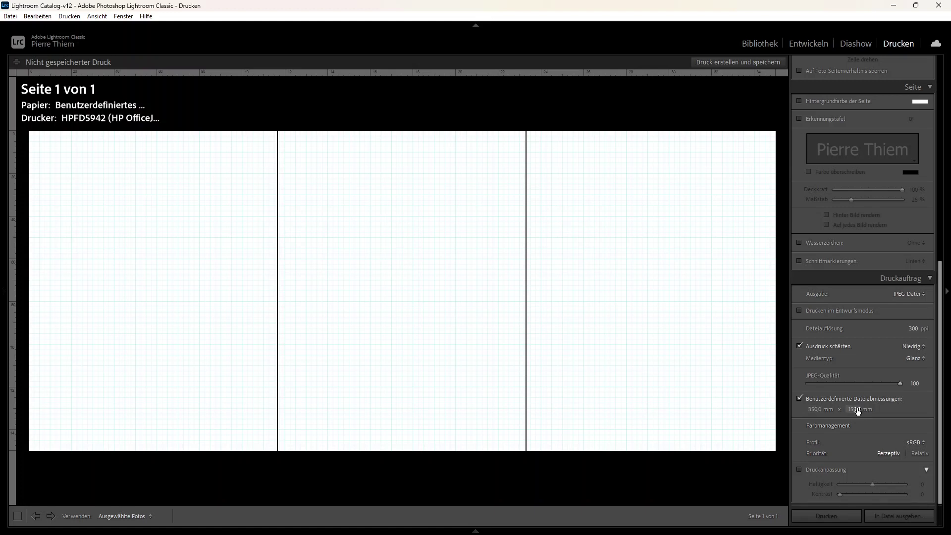
pyautogui.click(815, 410)
pyautogui.press('Tab')
pyautogui.press('Return')
pyautogui.scroll(8, 869, 349)
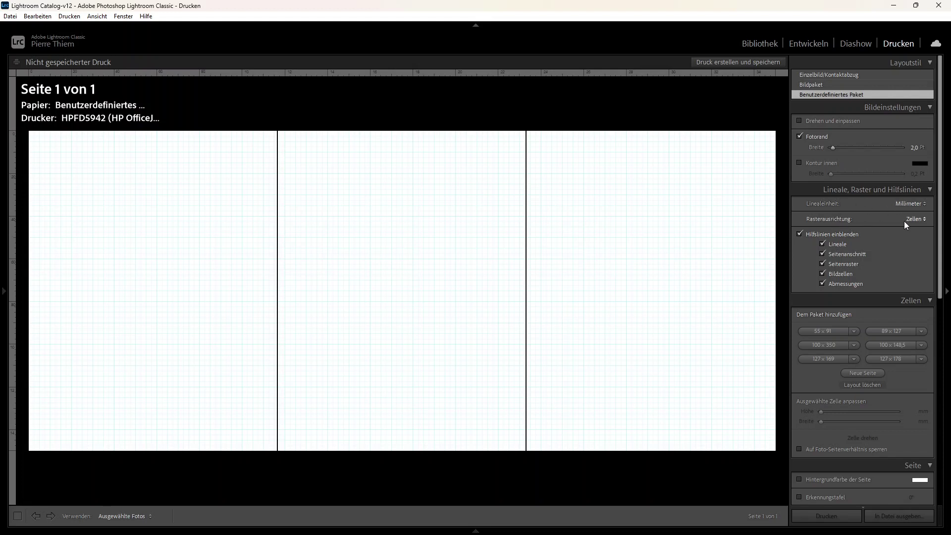
pyautogui.scroll(-5, 887, 243)
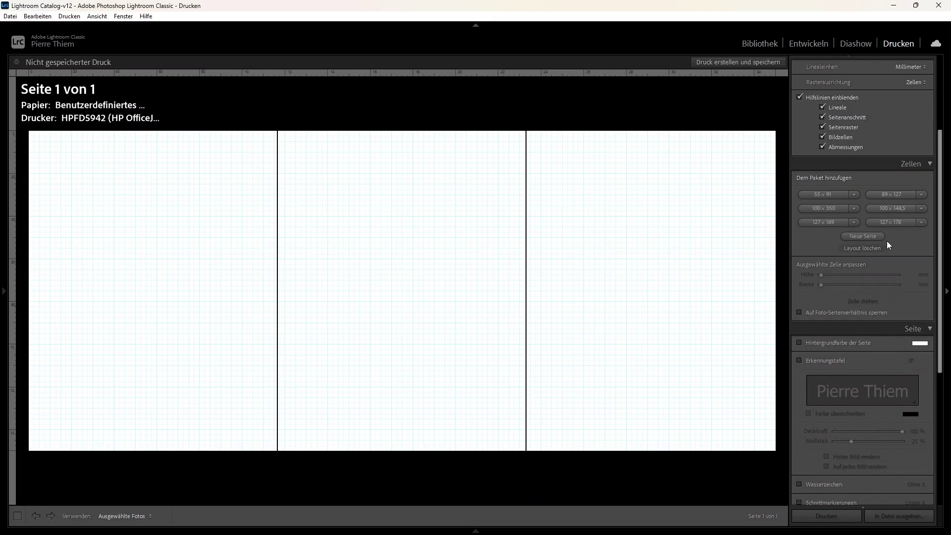
pyautogui.scroll(-3, 902, 264)
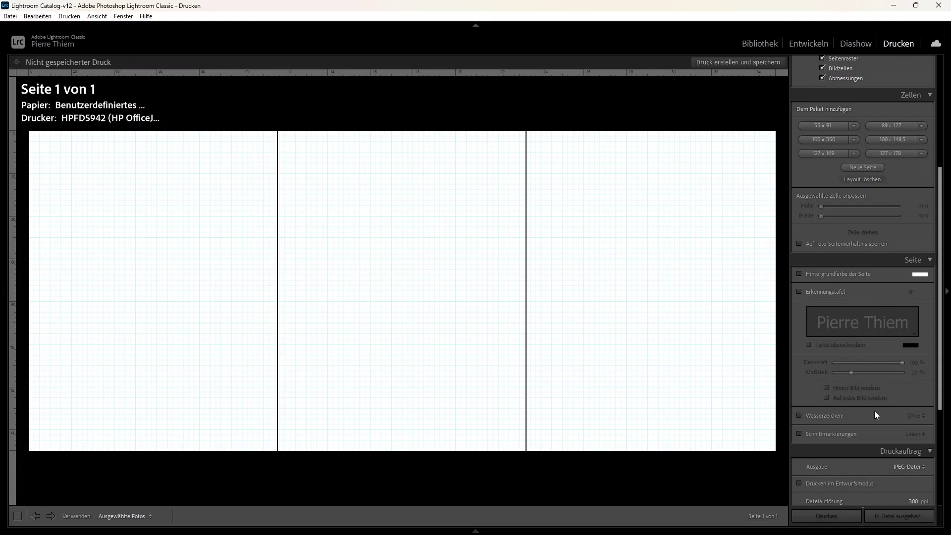
pyautogui.scroll(-5, 874, 411)
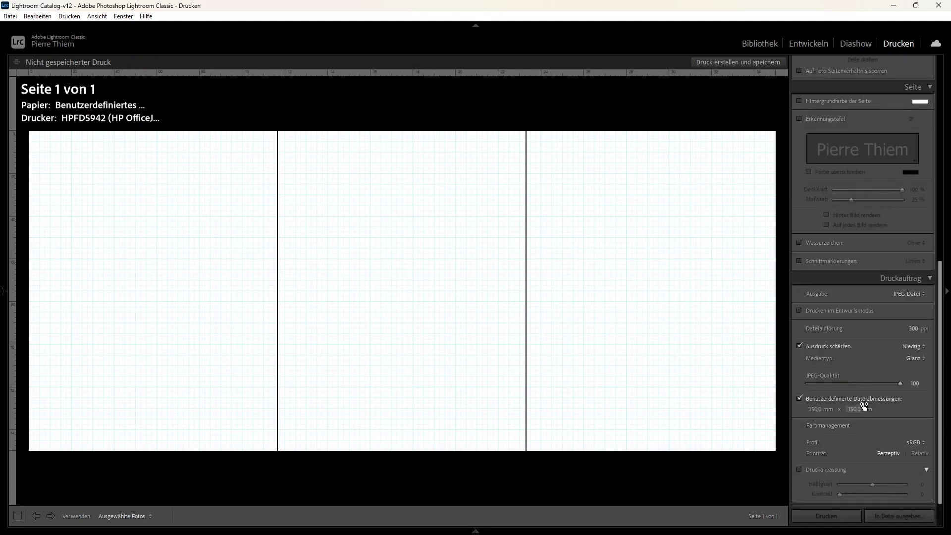
pyautogui.scroll(3, 854, 316)
pyautogui.scroll(3, 854, 304)
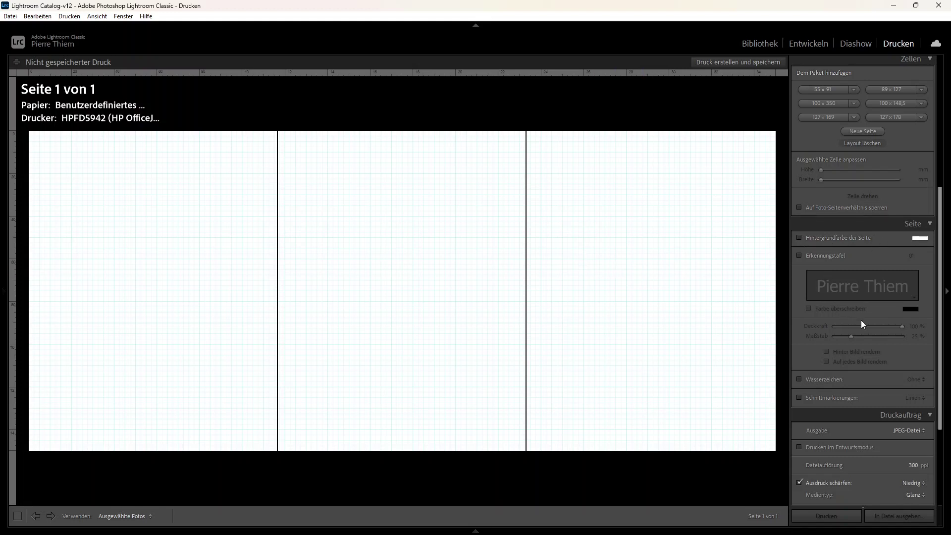
pyautogui.scroll(-3, 861, 321)
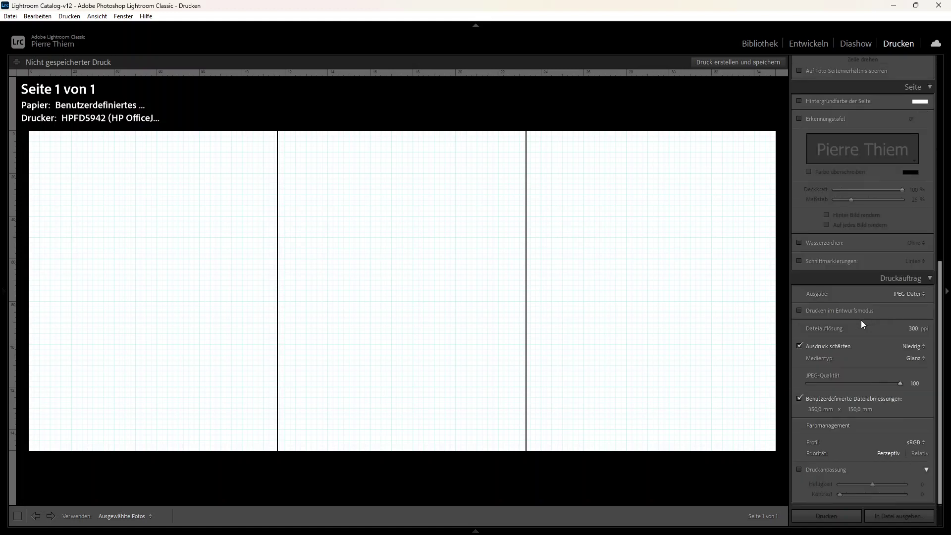
pyautogui.scroll(8, 866, 299)
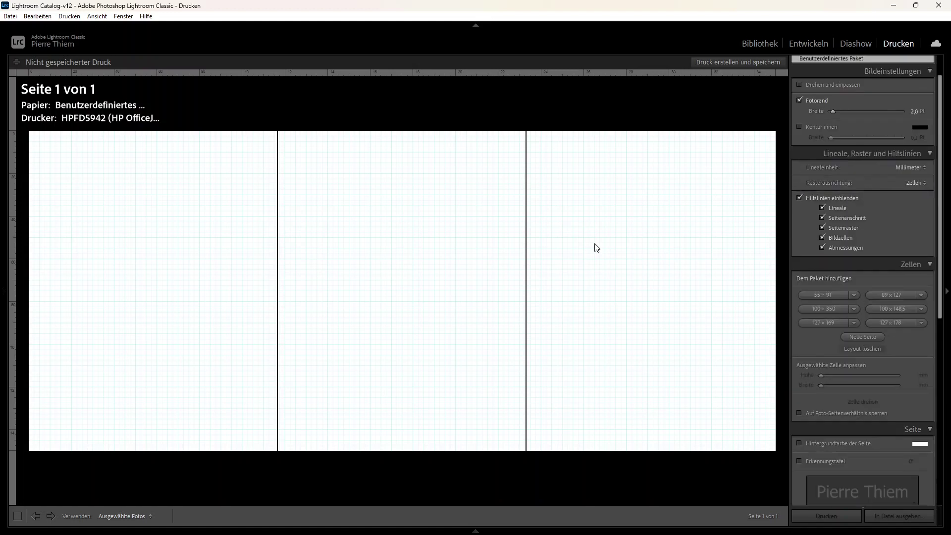
# Put daisy photos in the left and right cells and the snowdrop in the middle cell.
pyautogui.click(475, 531)
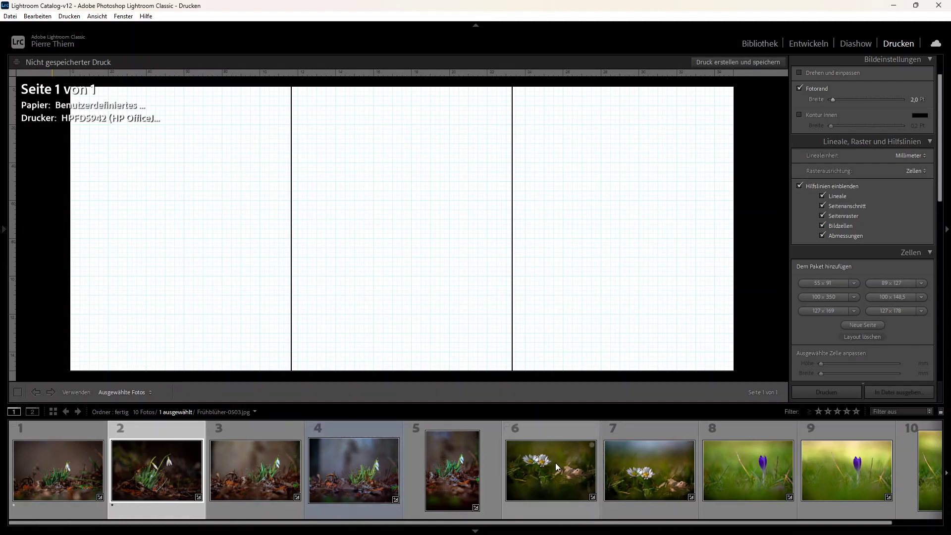
pyautogui.moveTo(555, 462); pyautogui.dragTo(151, 221)
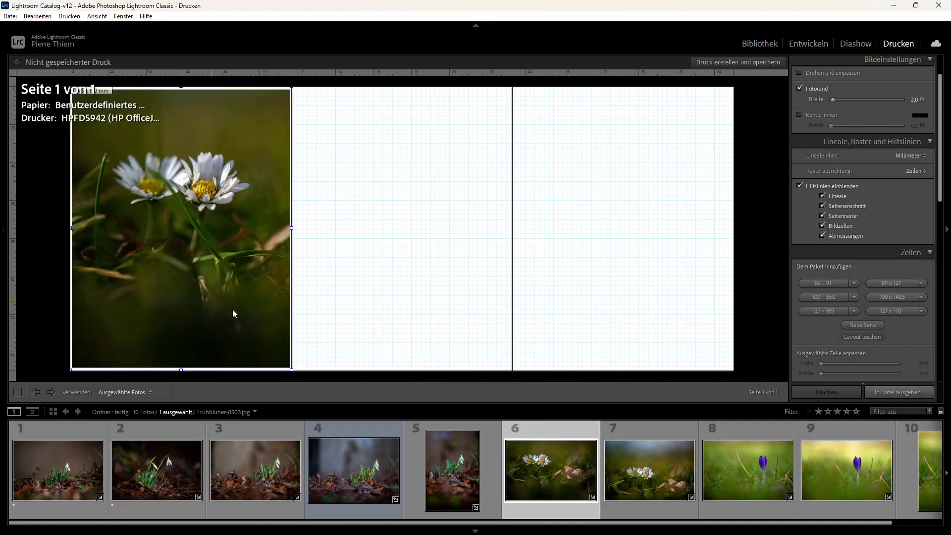
pyautogui.moveTo(654, 475); pyautogui.dragTo(628, 236)
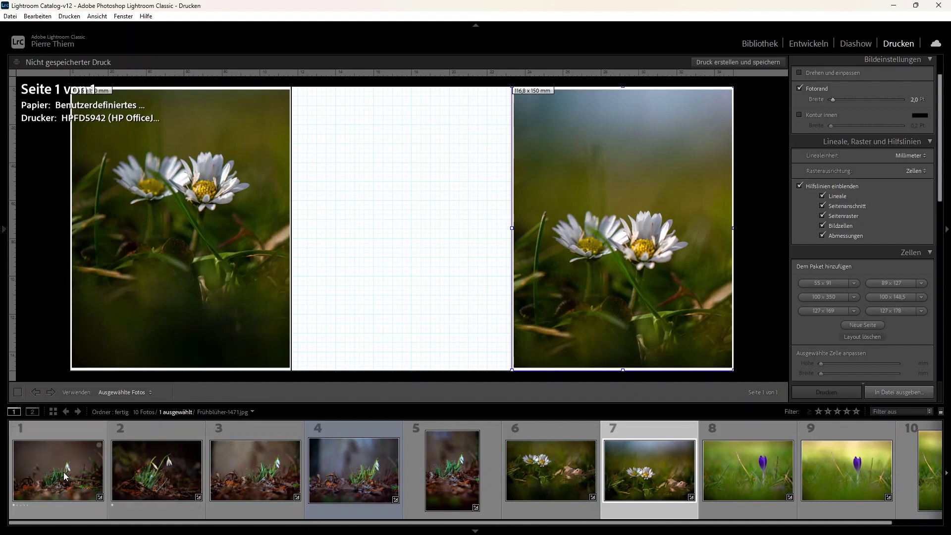
pyautogui.moveTo(65, 475); pyautogui.dragTo(409, 243)
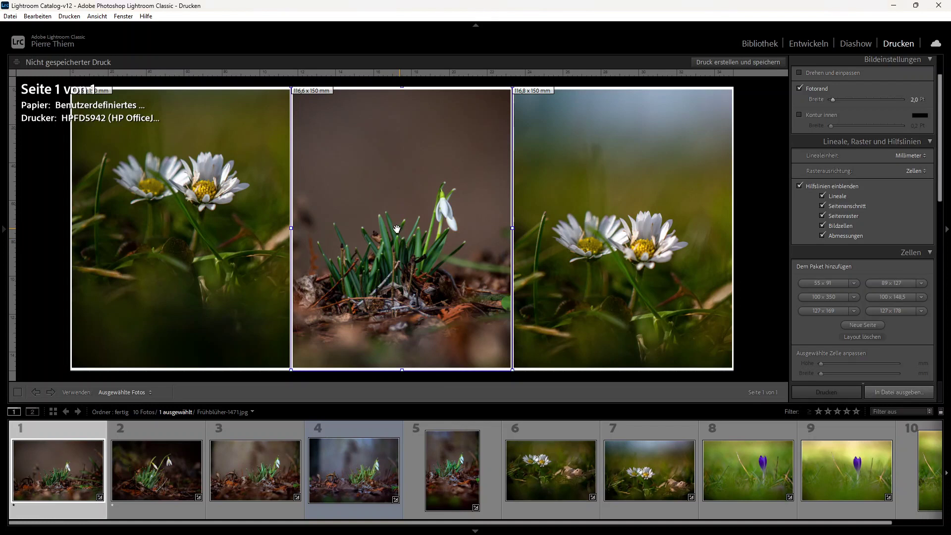
# Reposition the snowdrop, right daisy and left daisy photos within their cells.
pyautogui.moveTo(399, 229)
pyautogui.mouseDown()
pyautogui.moveTo(382, 231)
pyautogui.moveTo(405, 232)
pyautogui.mouseUp()
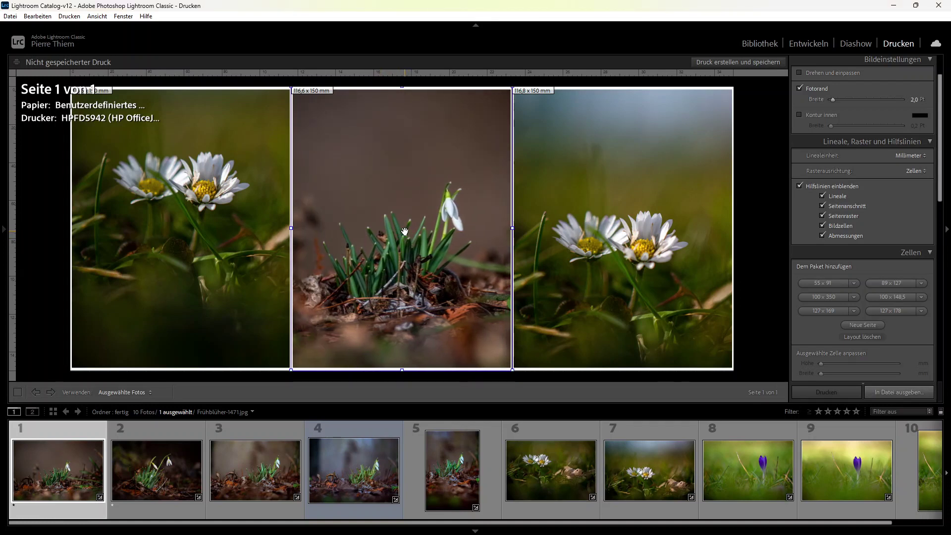
pyautogui.click(602, 240)
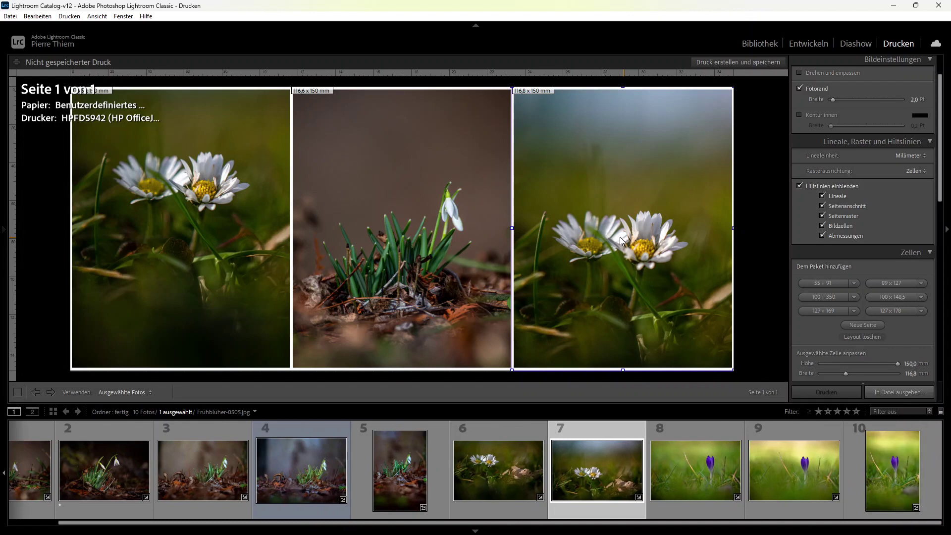
pyautogui.moveTo(614, 237)
pyautogui.mouseDown()
pyautogui.moveTo(599, 239)
pyautogui.moveTo(650, 239)
pyautogui.mouseUp()
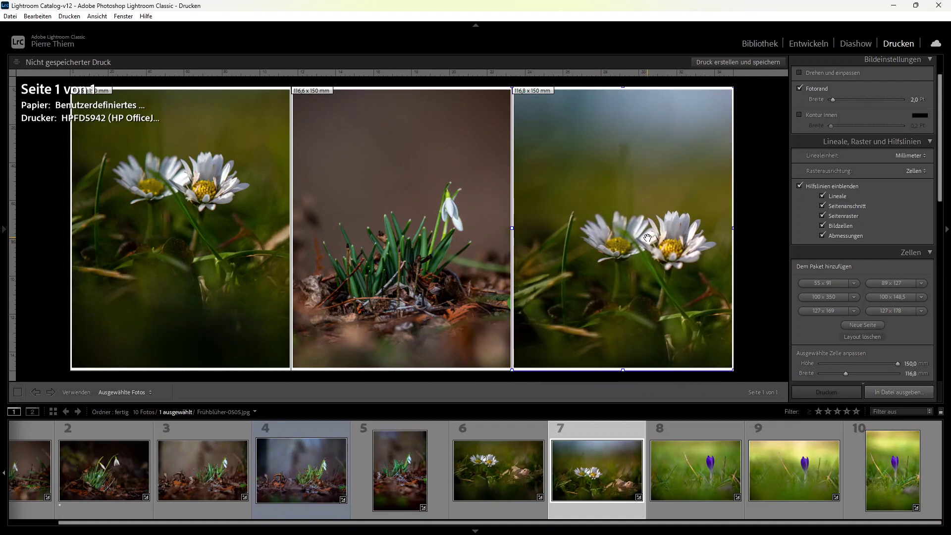
pyautogui.click(186, 226)
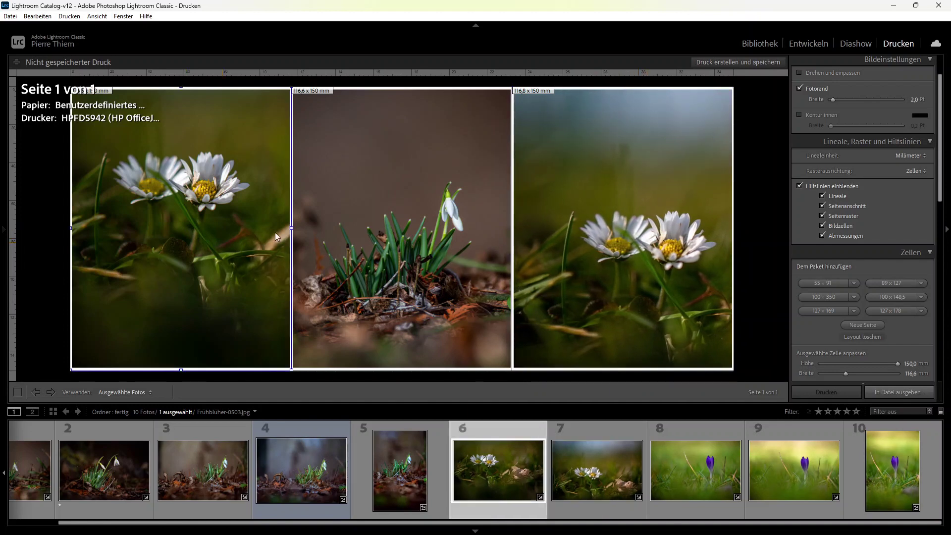
pyautogui.moveTo(496, 463); pyautogui.dragTo(503, 458)
pyautogui.moveTo(172, 222); pyautogui.dragTo(190, 227)
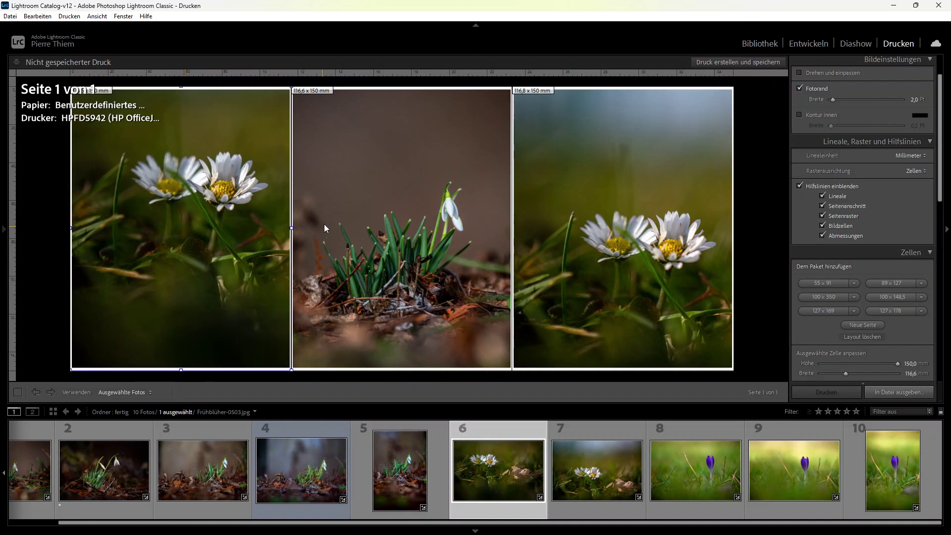
pyautogui.scroll(-3, 851, 296)
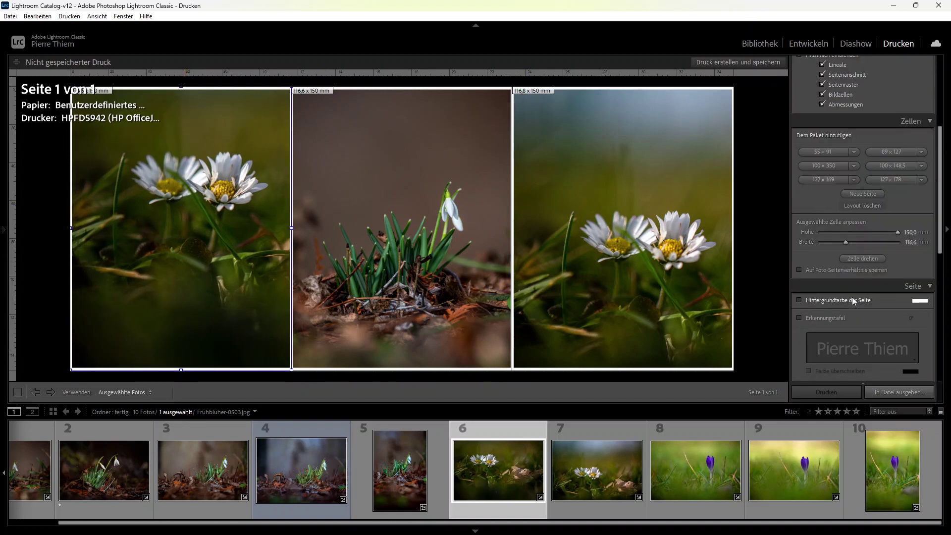
pyautogui.scroll(-2, 852, 296)
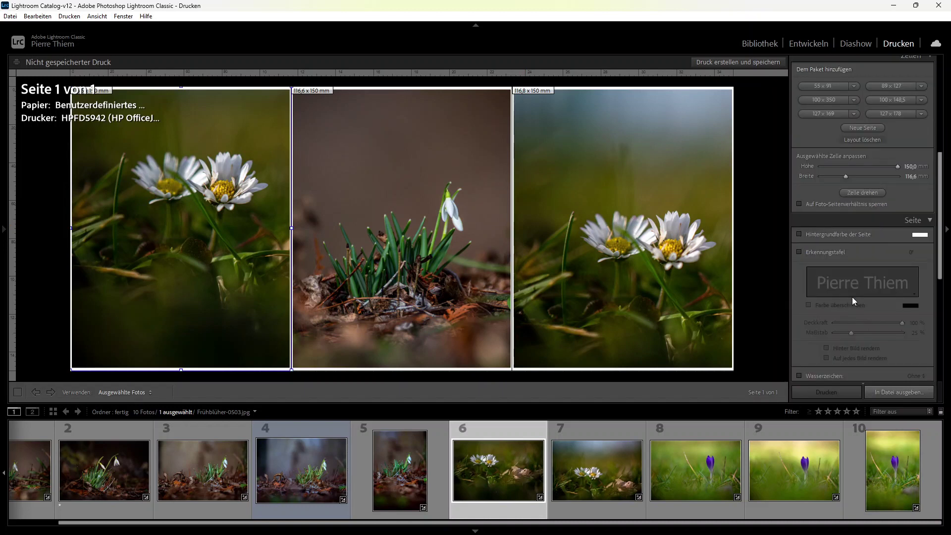
pyautogui.scroll(-3, 852, 296)
pyautogui.scroll(-2, 852, 296)
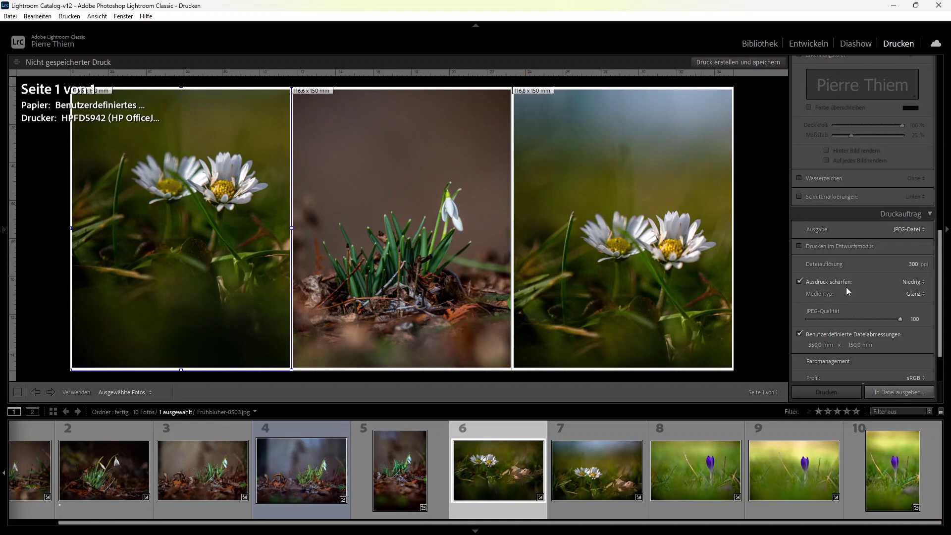
pyautogui.scroll(5, 846, 286)
pyautogui.scroll(2, 846, 287)
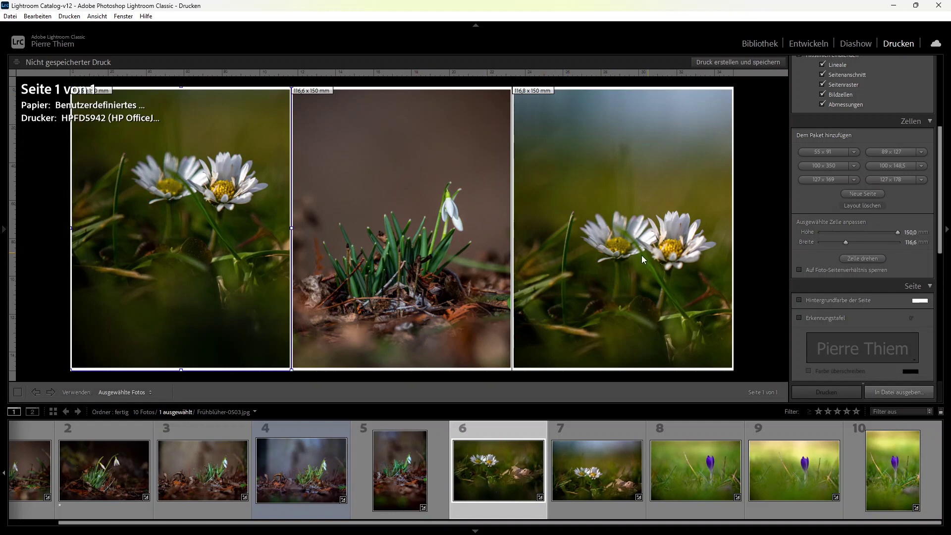
# Clear all cells, drop photo 6 on the page, and stretch it to 116.3 x 150 mm at left.
pyautogui.click(856, 206)
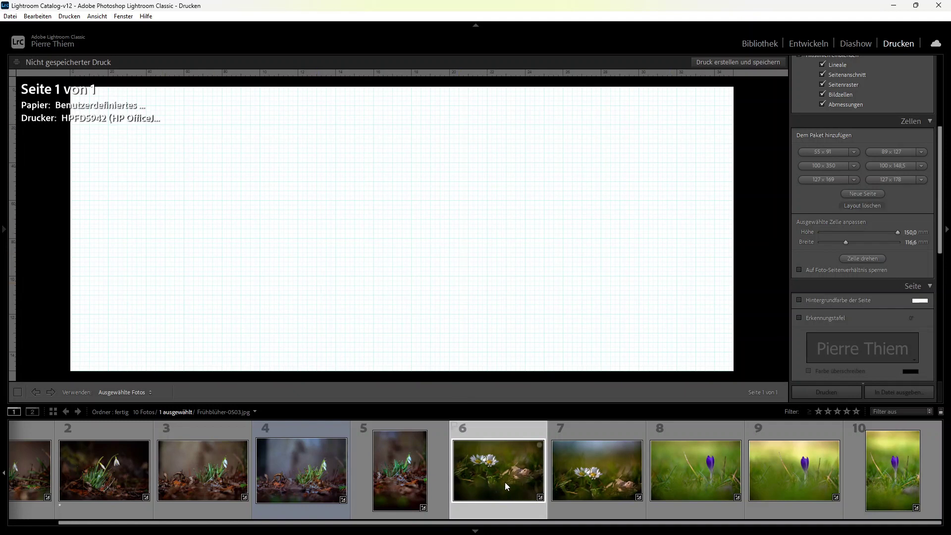
pyautogui.moveTo(504, 482); pyautogui.dragTo(170, 215)
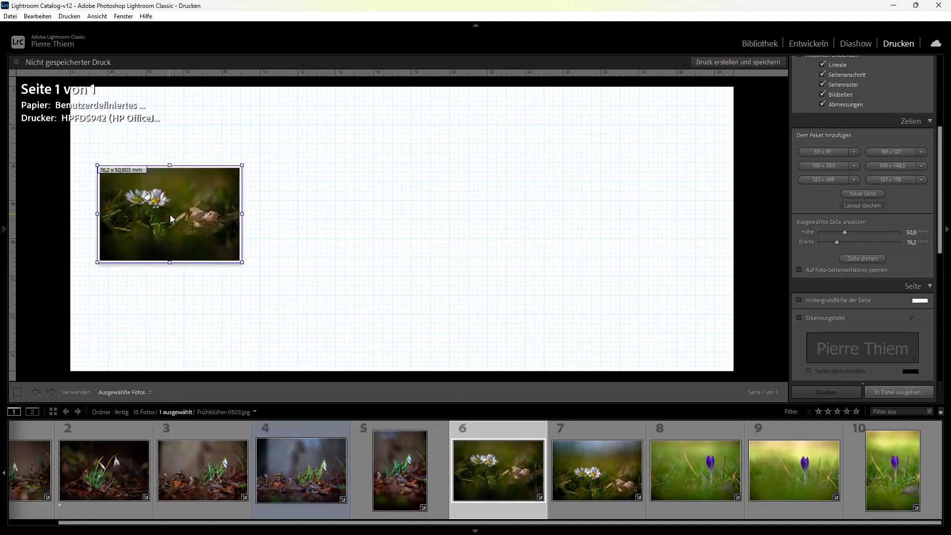
pyautogui.moveTo(159, 166); pyautogui.dragTo(159, 91)
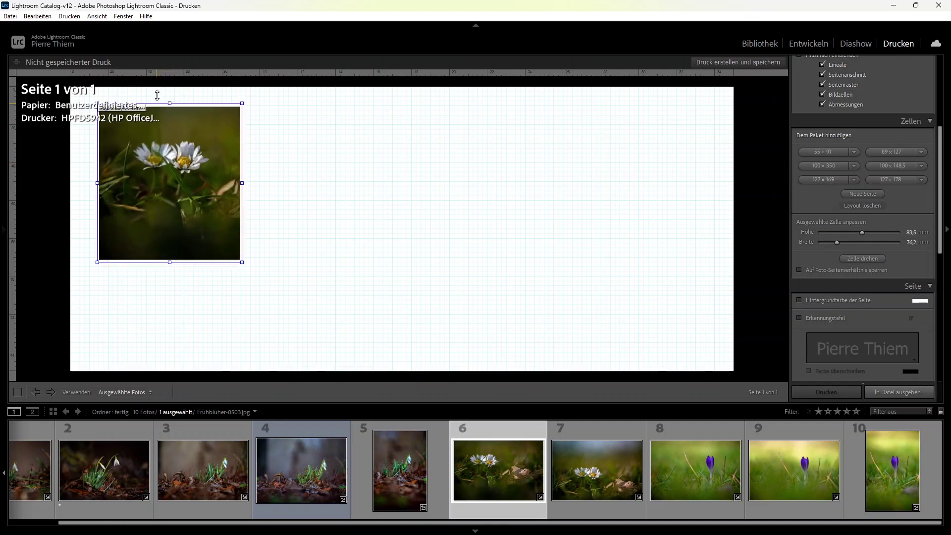
pyautogui.moveTo(169, 262); pyautogui.dragTo(160, 370)
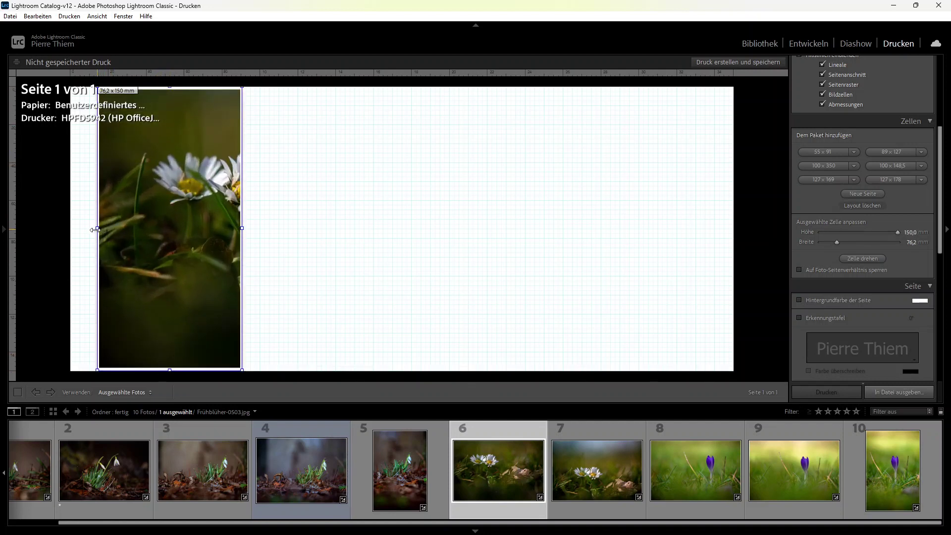
pyautogui.moveTo(98, 228); pyautogui.dragTo(71, 229)
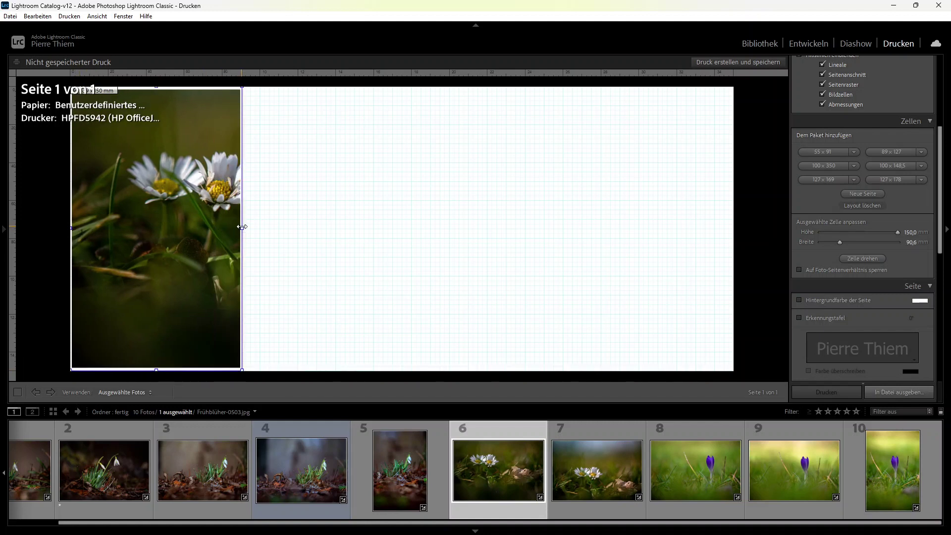
pyautogui.moveTo(243, 228); pyautogui.dragTo(291, 228)
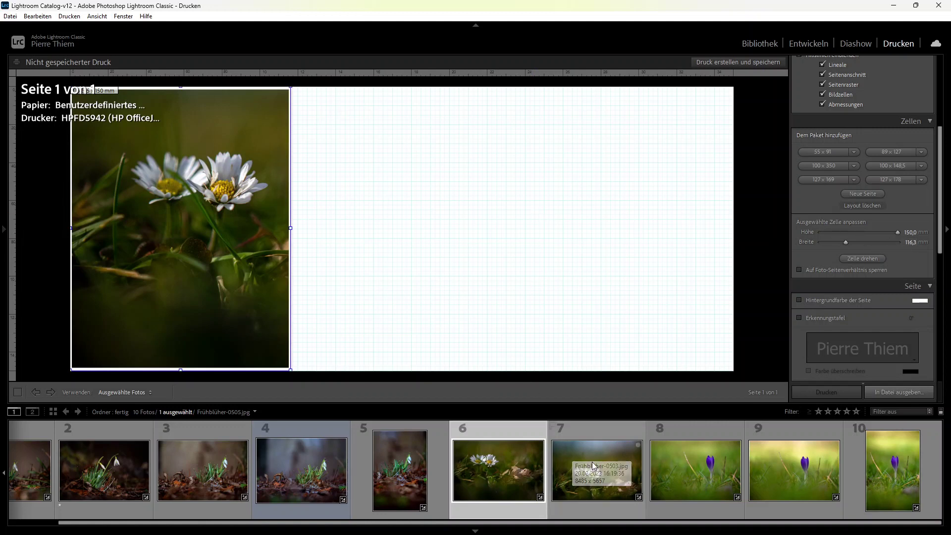
# Add photo 7 as a full-height daisy cell at the right edge, plus snowdrop photo 1 centre page.
pyautogui.moveTo(593, 465); pyautogui.dragTo(618, 219)
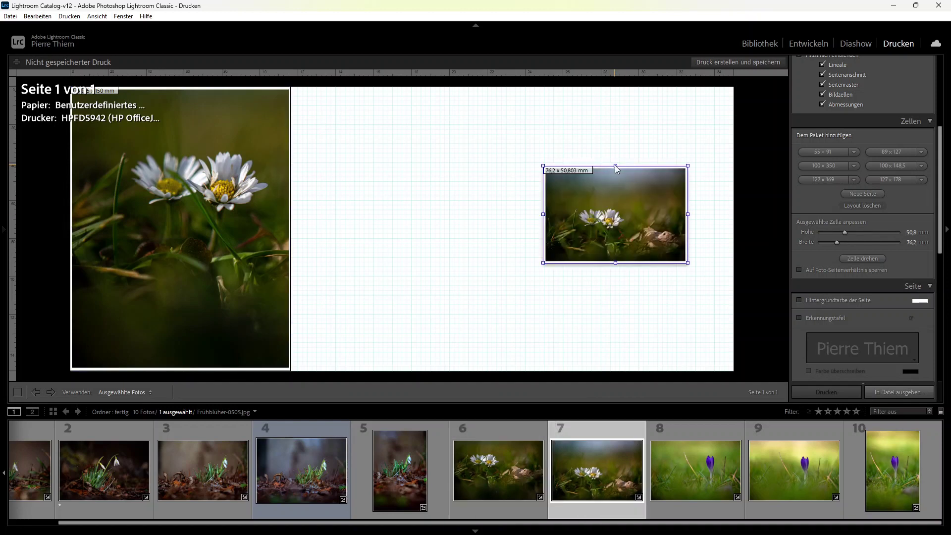
pyautogui.moveTo(615, 166); pyautogui.dragTo(615, 87)
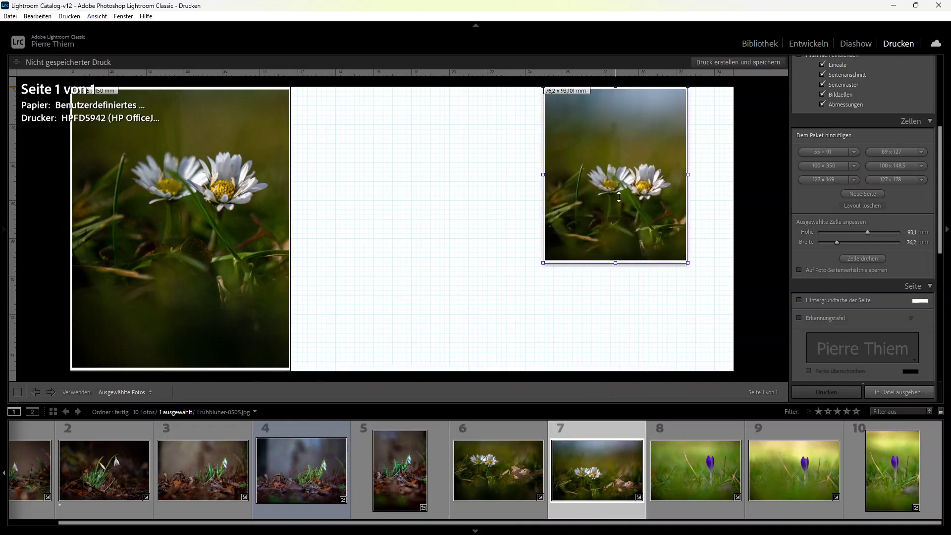
pyautogui.moveTo(616, 263); pyautogui.dragTo(621, 368)
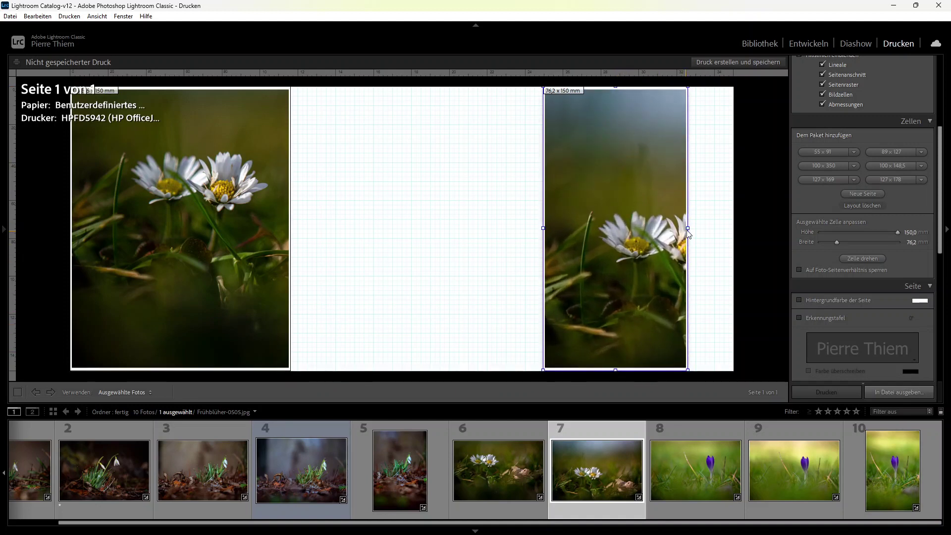
pyautogui.moveTo(687, 228); pyautogui.dragTo(733, 229)
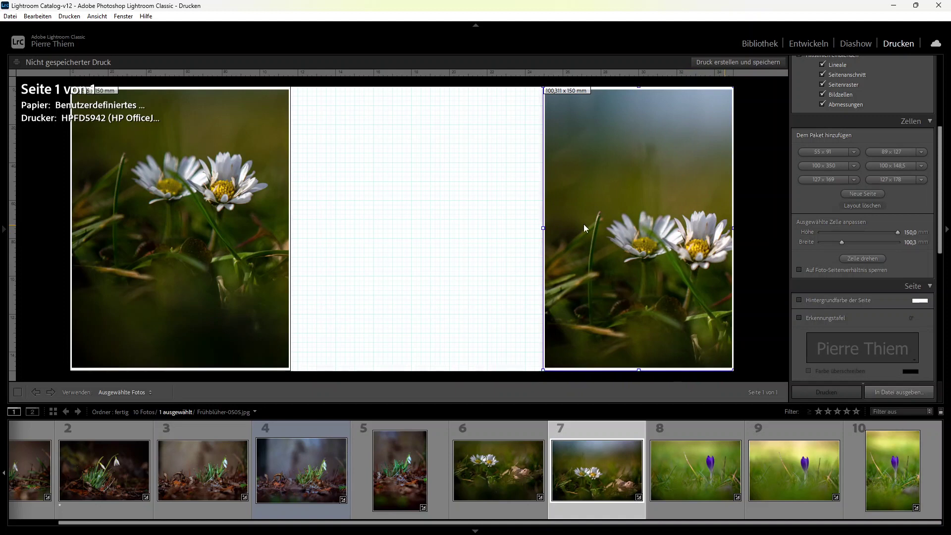
pyautogui.moveTo(544, 229); pyautogui.dragTo(512, 228)
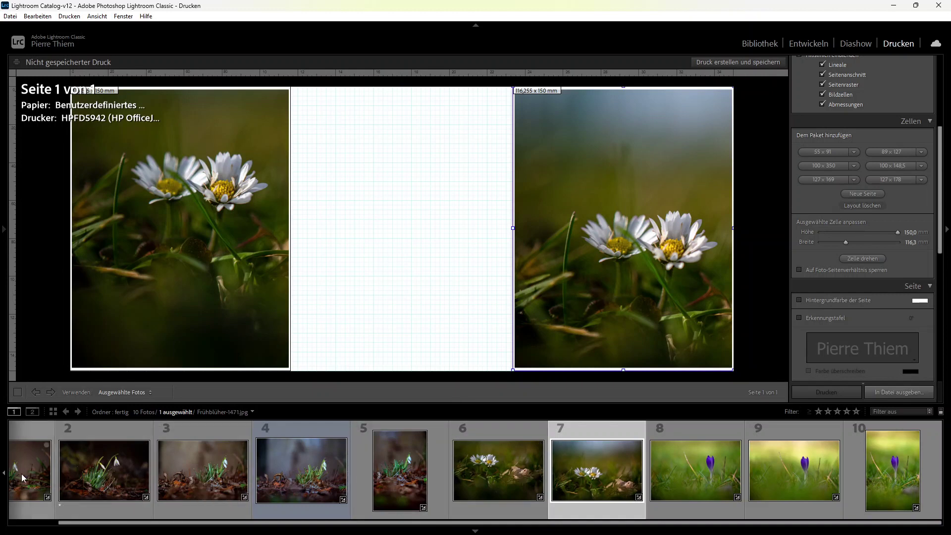
pyautogui.moveTo(22, 477); pyautogui.dragTo(385, 208)
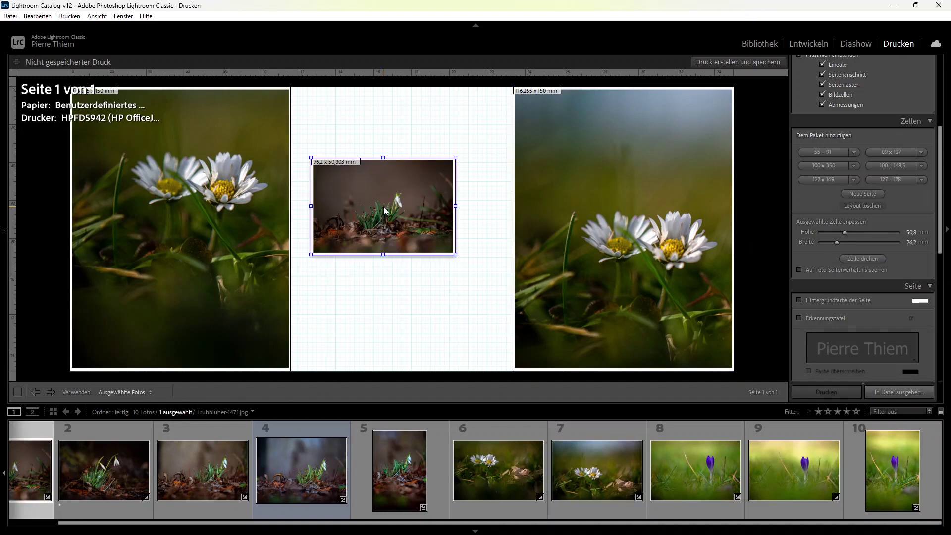
# Stretch the snowdrop cell to 150 mm high and widen it to meet both daisy cells.
pyautogui.moveTo(384, 157); pyautogui.dragTo(387, 89)
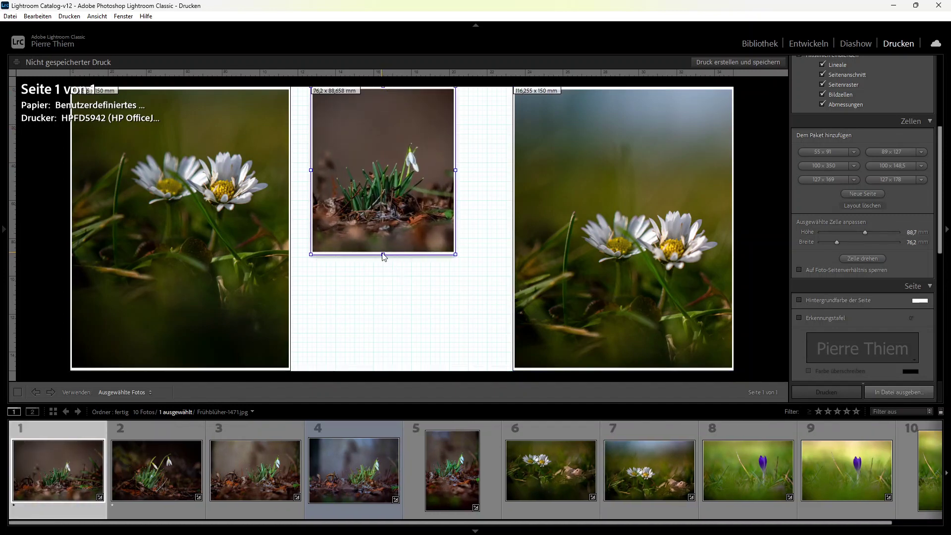
pyautogui.moveTo(384, 256); pyautogui.dragTo(385, 372)
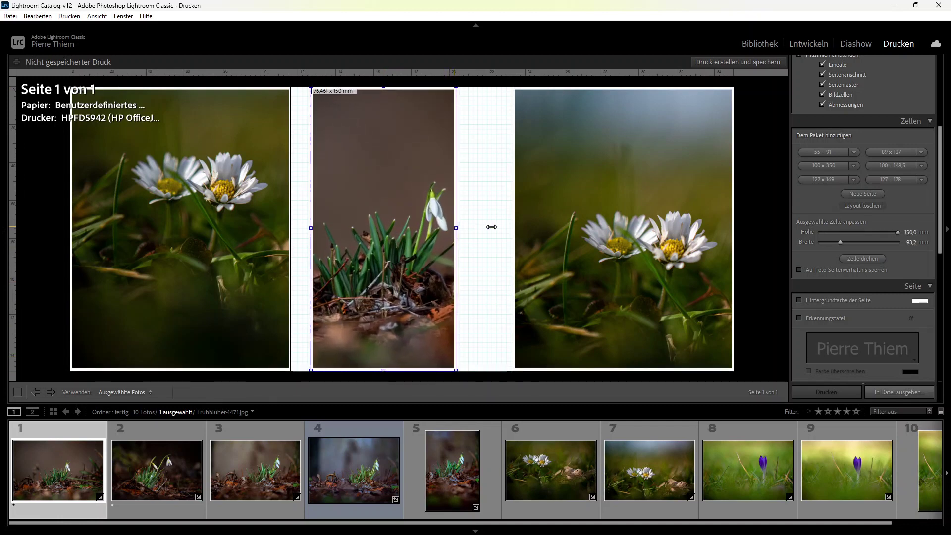
pyautogui.moveTo(492, 227); pyautogui.dragTo(513, 226)
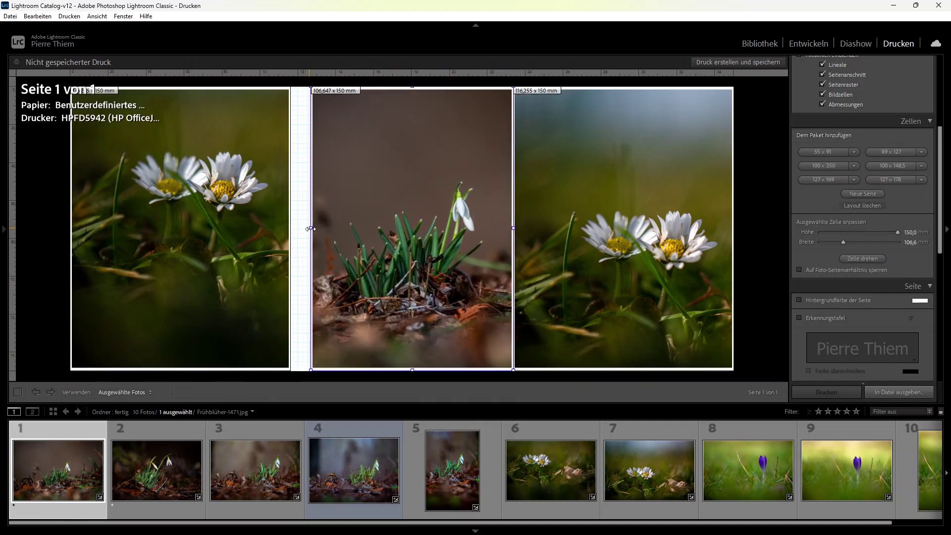
pyautogui.moveTo(311, 229); pyautogui.dragTo(289, 229)
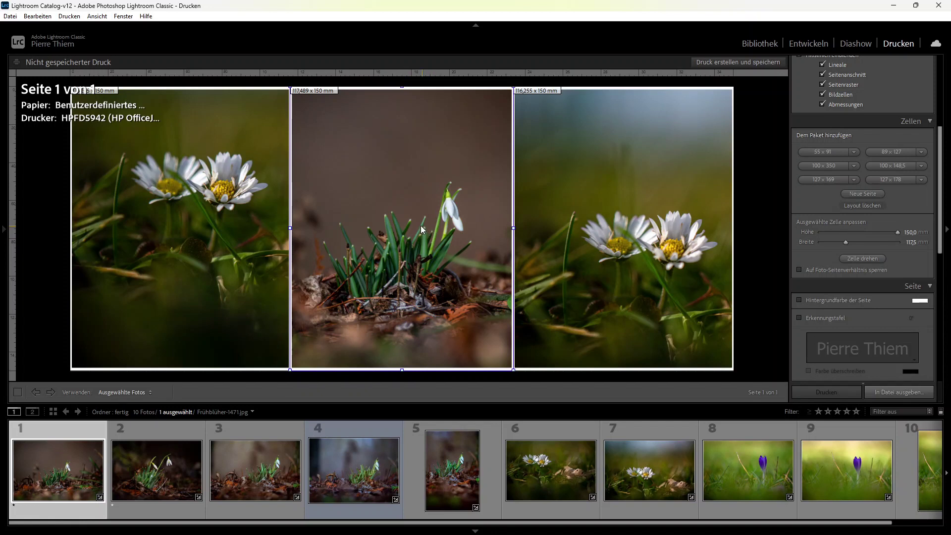
# Set the left daisy cell width to 116.6 mm and move it back to the left edge.
pyautogui.click(192, 137)
pyautogui.moveTo(916, 242); pyautogui.dragTo(908, 245)
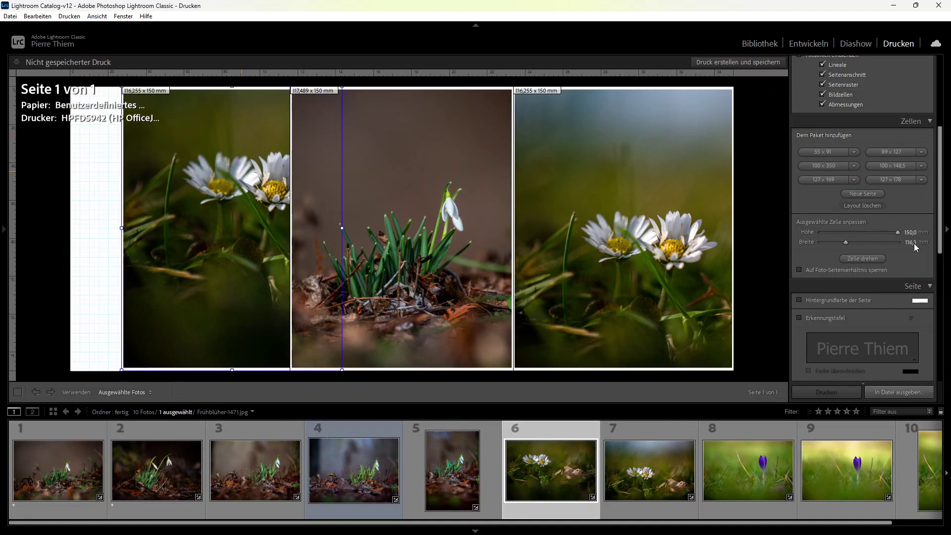
pyautogui.click(908, 244)
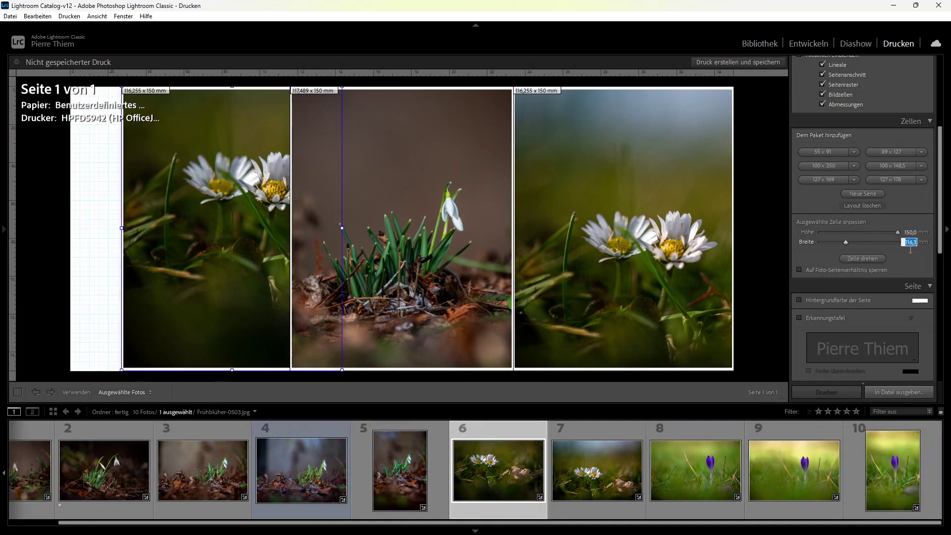
pyautogui.write('116')
pyautogui.write(',6')
pyautogui.press('Return')
pyautogui.moveTo(237, 233); pyautogui.dragTo(152, 233)
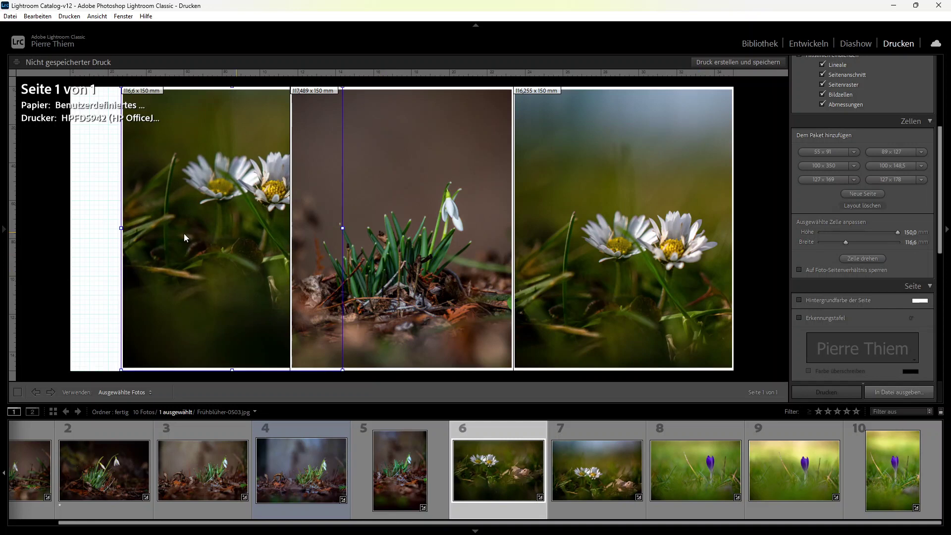
# Set the middle snowdrop cell width to 116.6 mm.
pyautogui.click(415, 223)
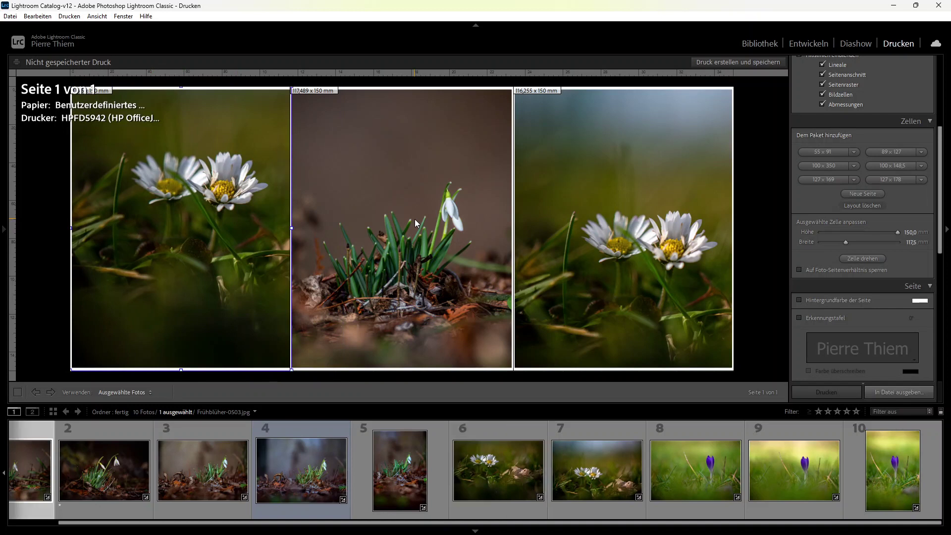
pyautogui.click(910, 243)
pyautogui.write('116,6')
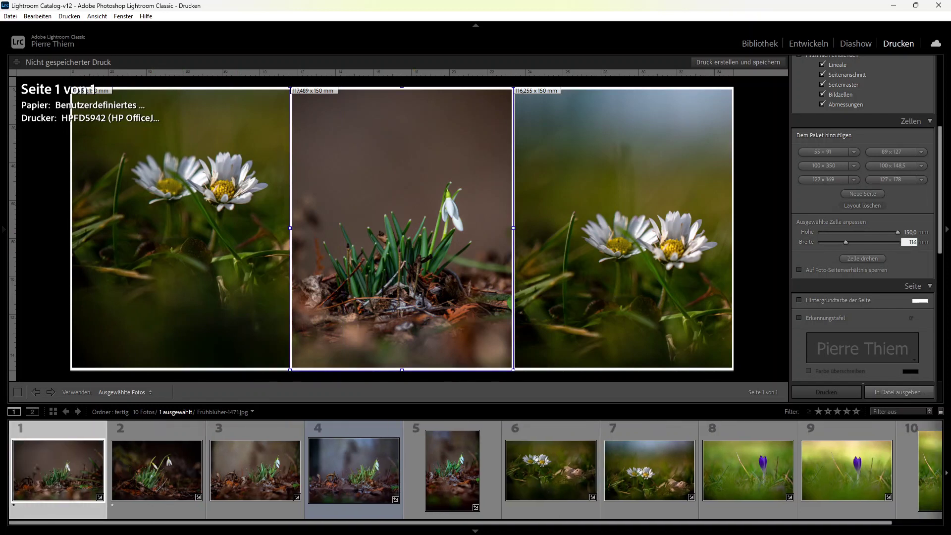
pyautogui.press('Return')
# Set the right daisy cell width to 116.8 mm.
pyautogui.scroll(3, 911, 256)
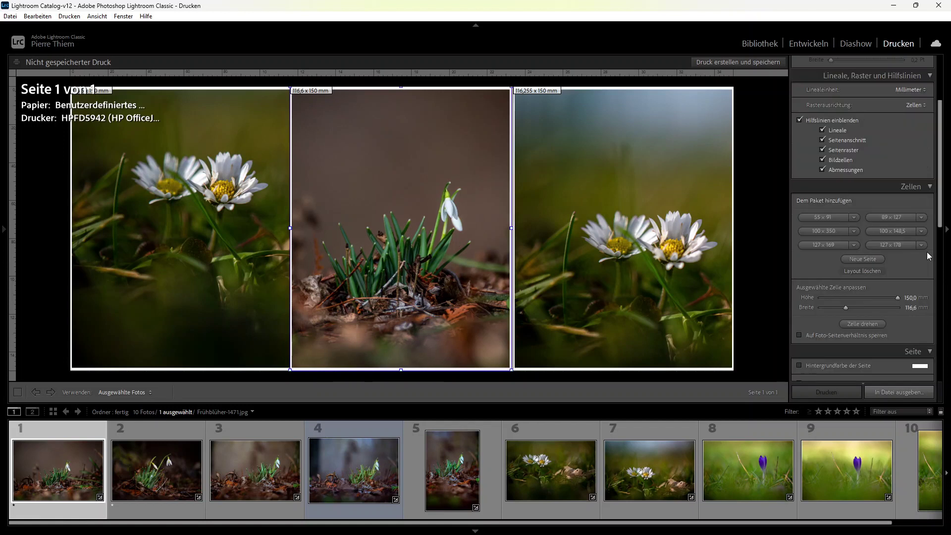
pyautogui.scroll(2, 911, 257)
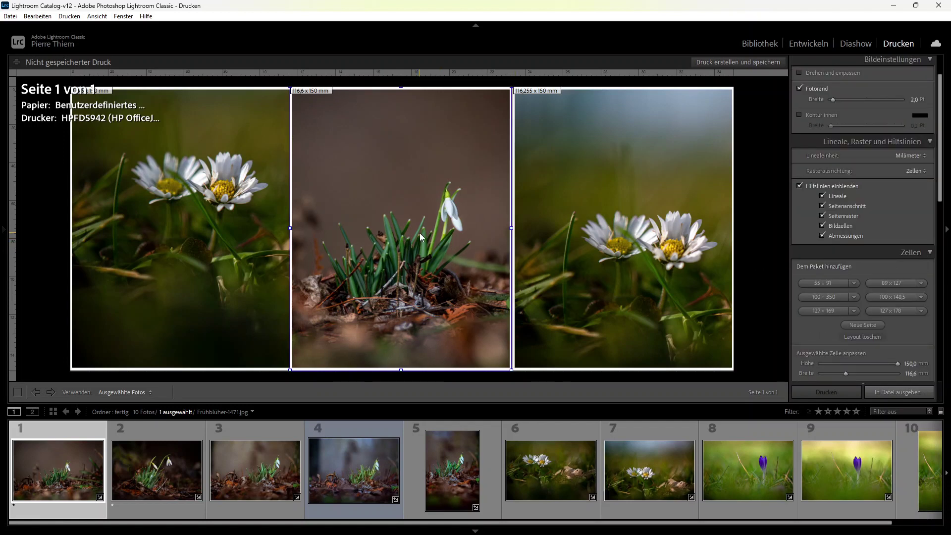
pyautogui.click(604, 233)
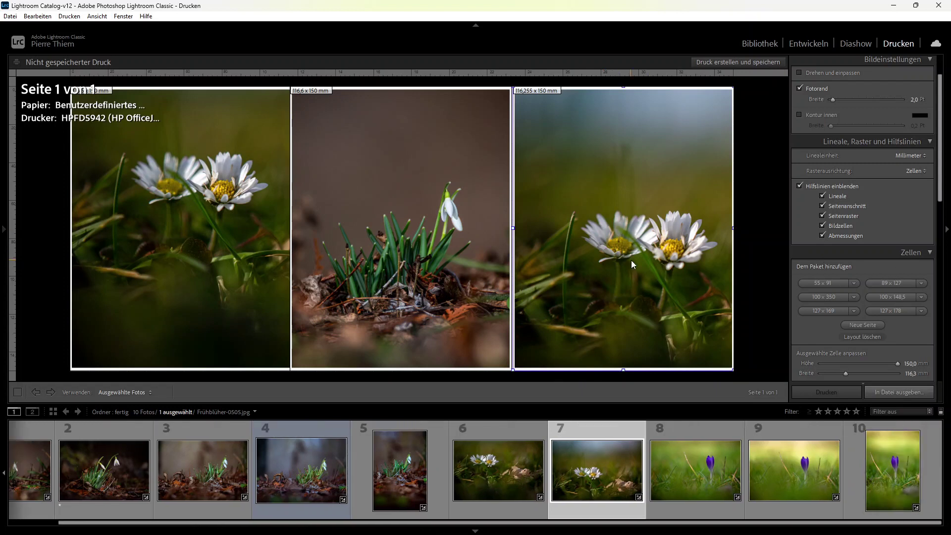
pyautogui.click(914, 374)
pyautogui.write('116,8')
pyautogui.press('Return')
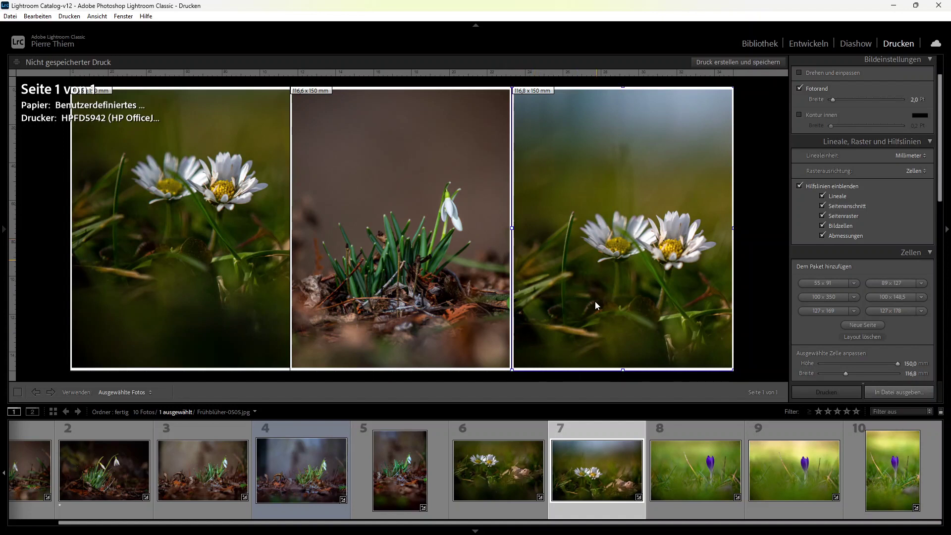
# Keep the Print Job output as JPEG File at 300 ppi, quality 100, 350 x 150 mm.
pyautogui.click(602, 380)
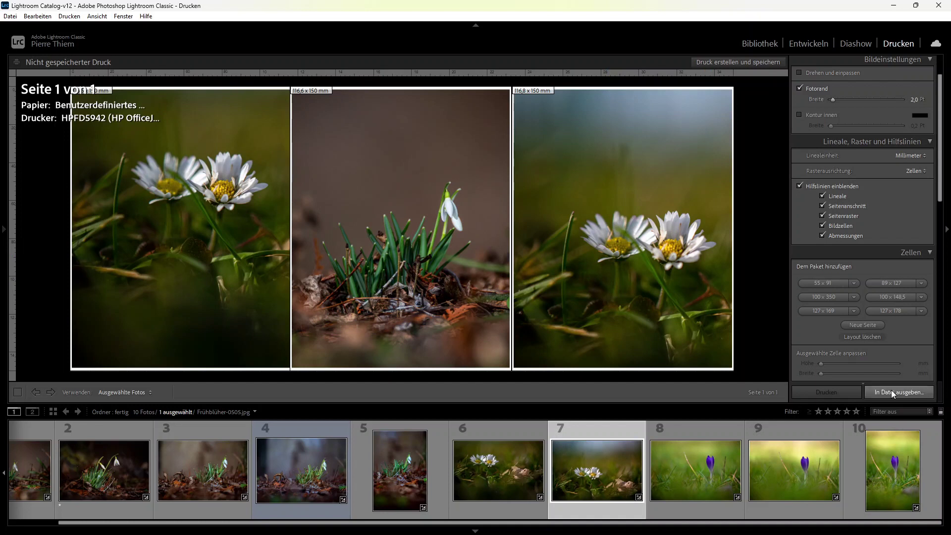
pyautogui.moveTo(941, 193); pyautogui.dragTo(941, 283)
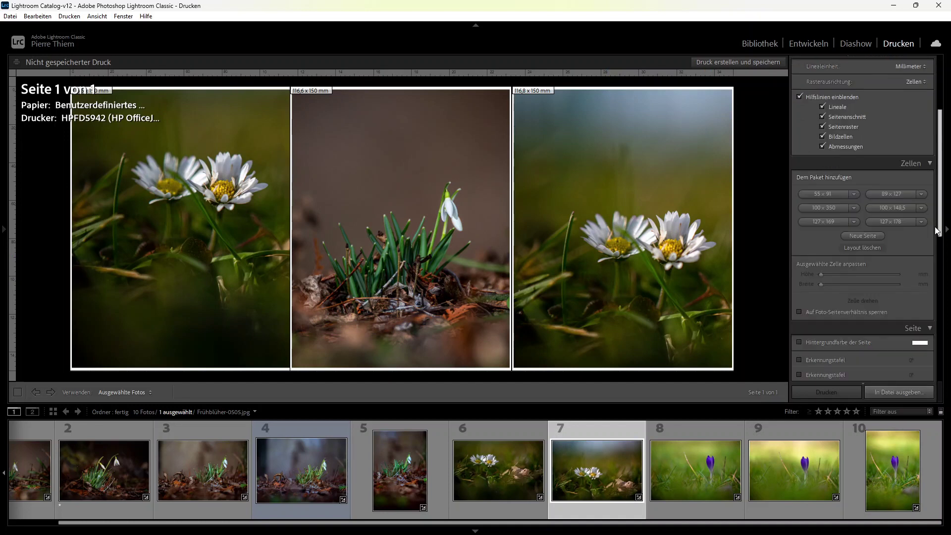
pyautogui.scroll(-5, 908, 215)
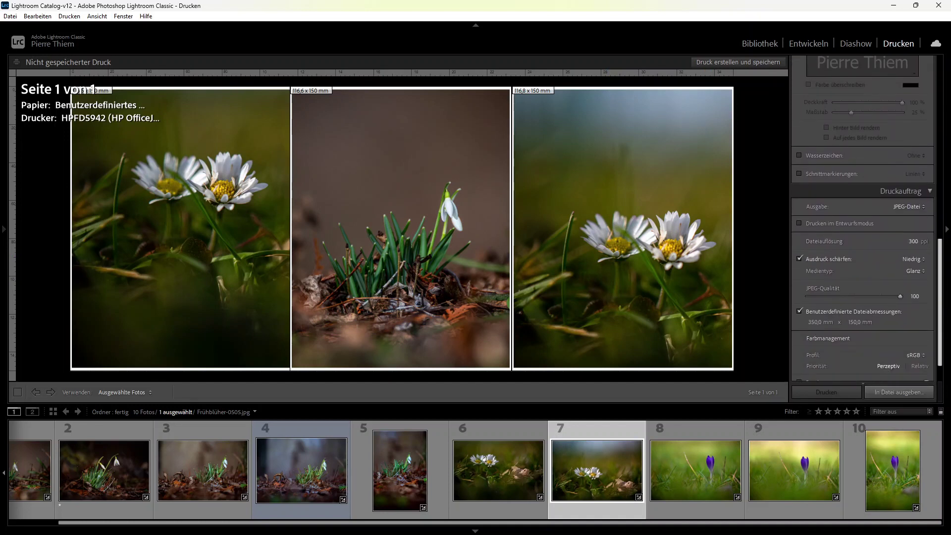
pyautogui.click(904, 206)
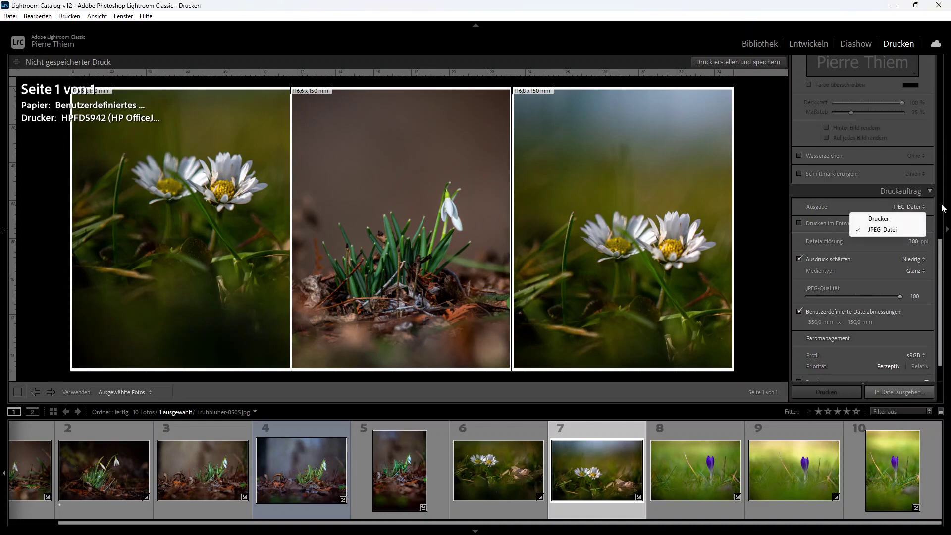
pyautogui.click(942, 294)
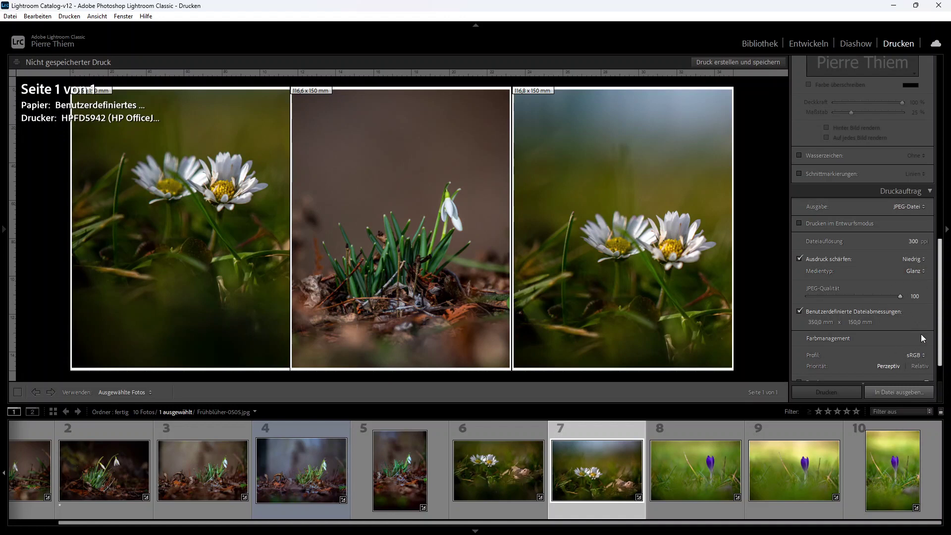
pyautogui.scroll(-2, 940, 317)
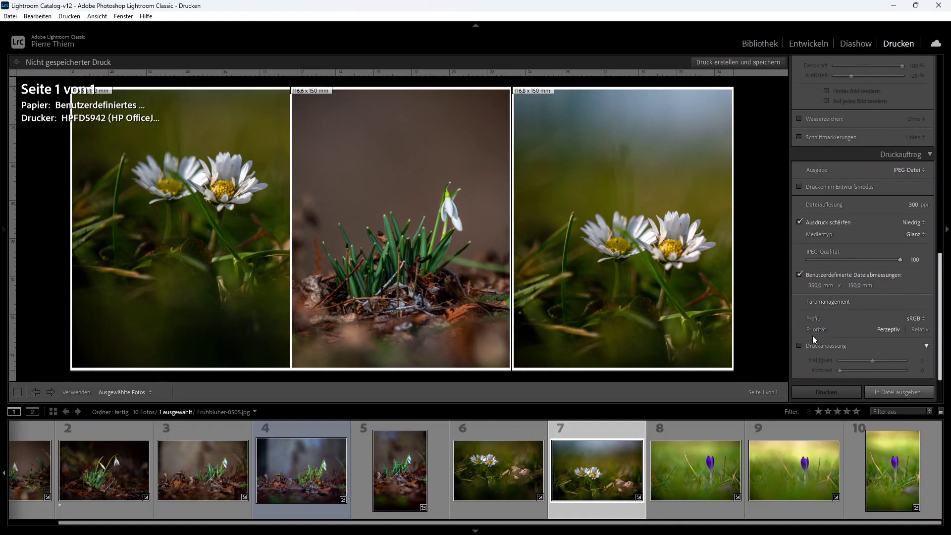
# Print the layout to a JPEG file named 'Collage Blumen 3er'.
pyautogui.click(910, 391)
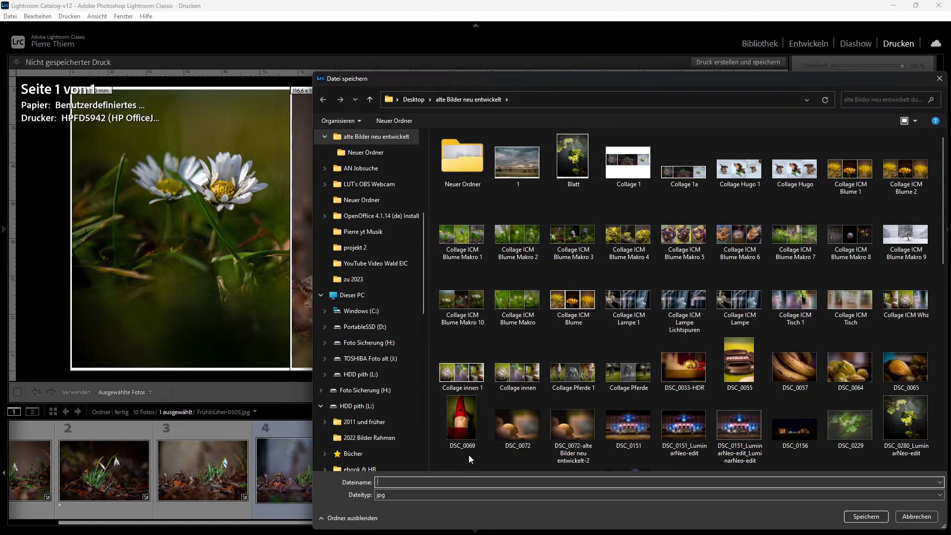
pyautogui.write('Co')
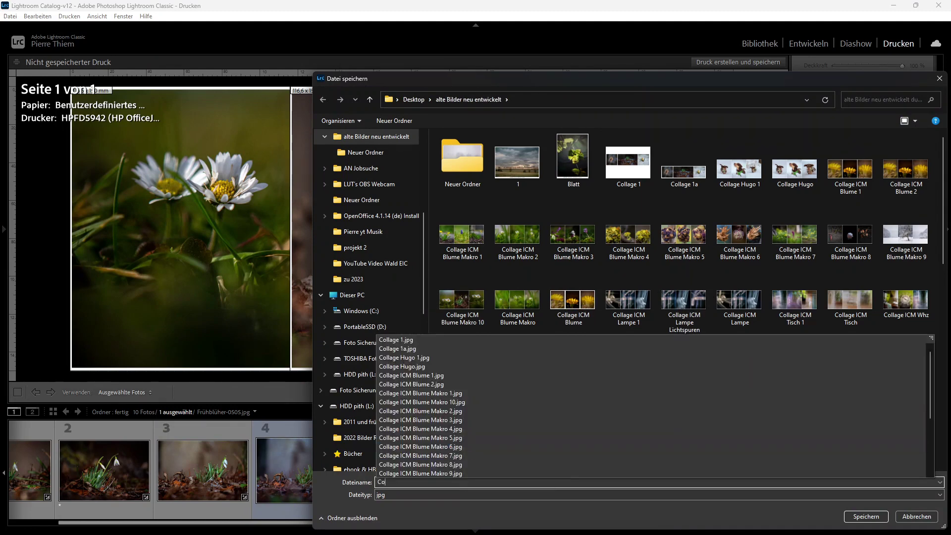
pyautogui.write('lla')
pyautogui.write('ge ')
pyautogui.write('Blu')
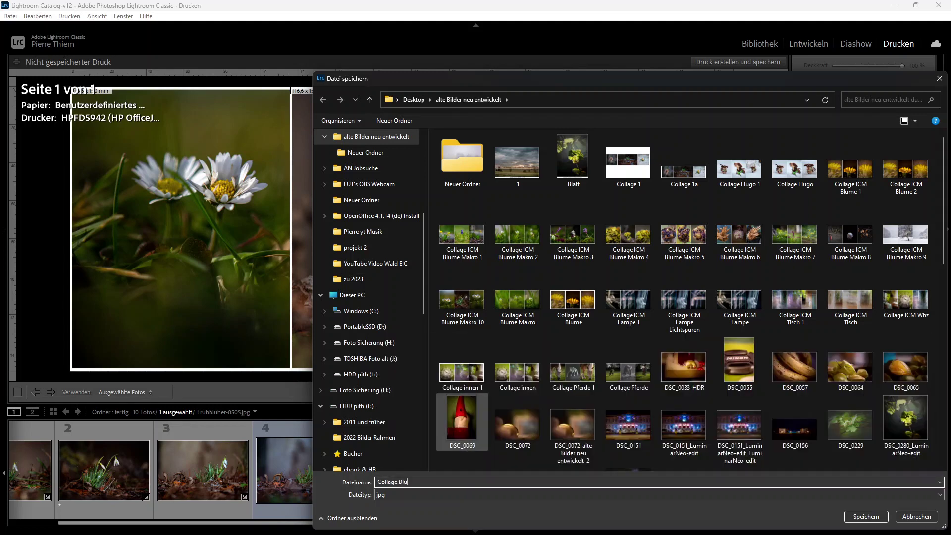
pyautogui.write('men ')
pyautogui.write('3er')
pyautogui.click(867, 517)
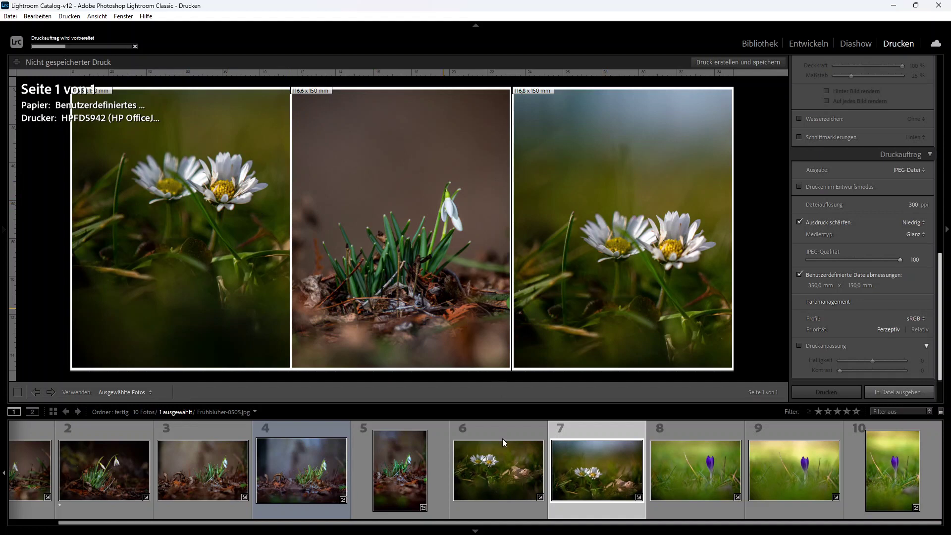
# Replace the first cell with crocus photo 8 and shift it left within the frame.
pyautogui.scroll(1, 494, 480)
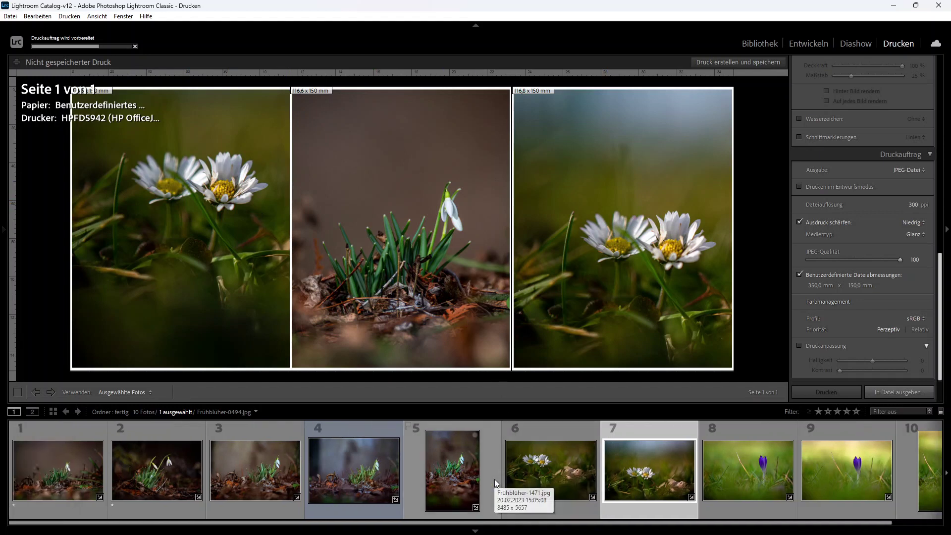
pyautogui.scroll(-1, 494, 479)
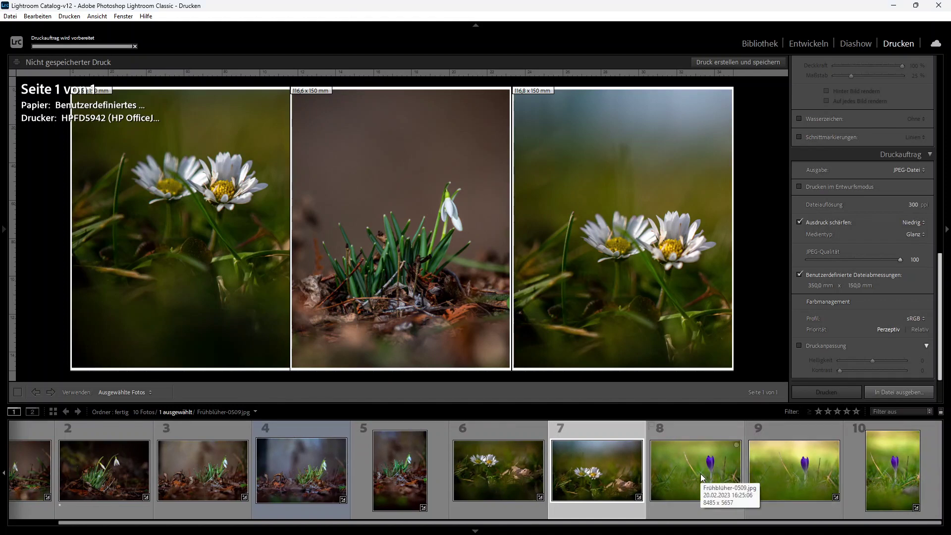
pyautogui.moveTo(700, 473); pyautogui.dragTo(159, 223)
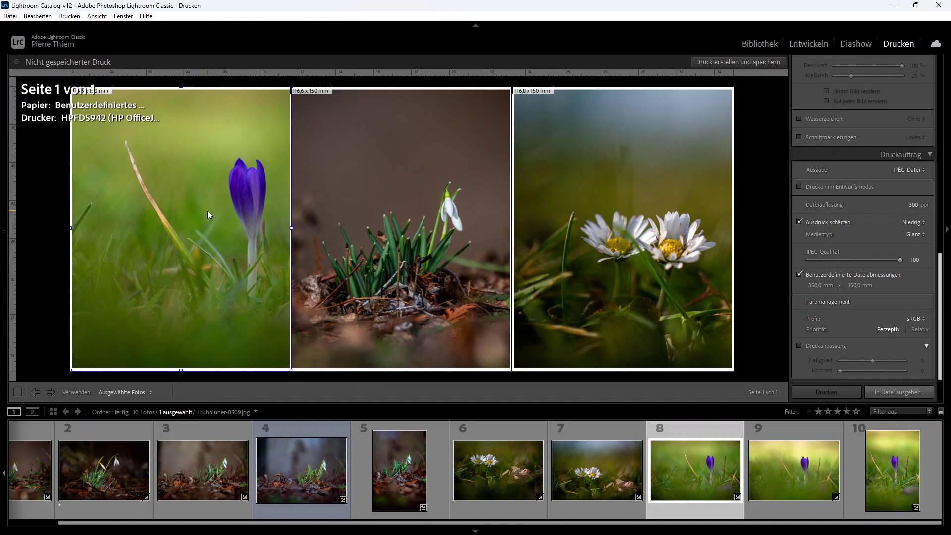
pyautogui.moveTo(206, 213); pyautogui.dragTo(147, 212)
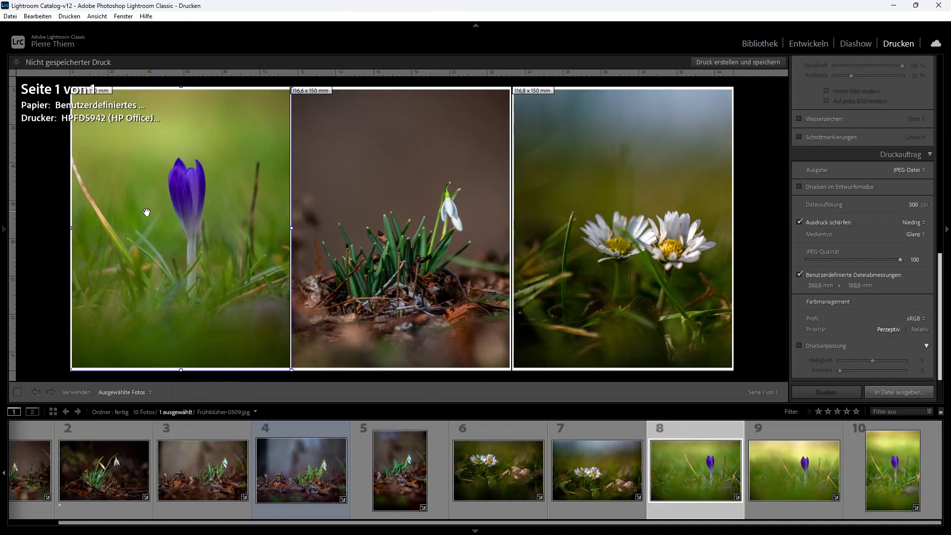
pyautogui.moveTo(147, 212); pyautogui.dragTo(144, 212)
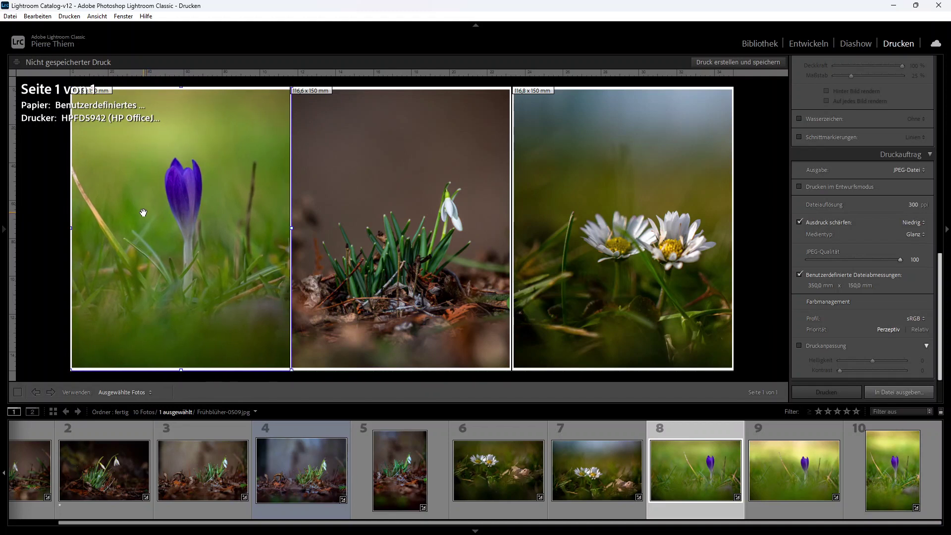
# Replace the third cell's daisy with crocus photo 9 and shift it left within the frame.
pyautogui.click(626, 244)
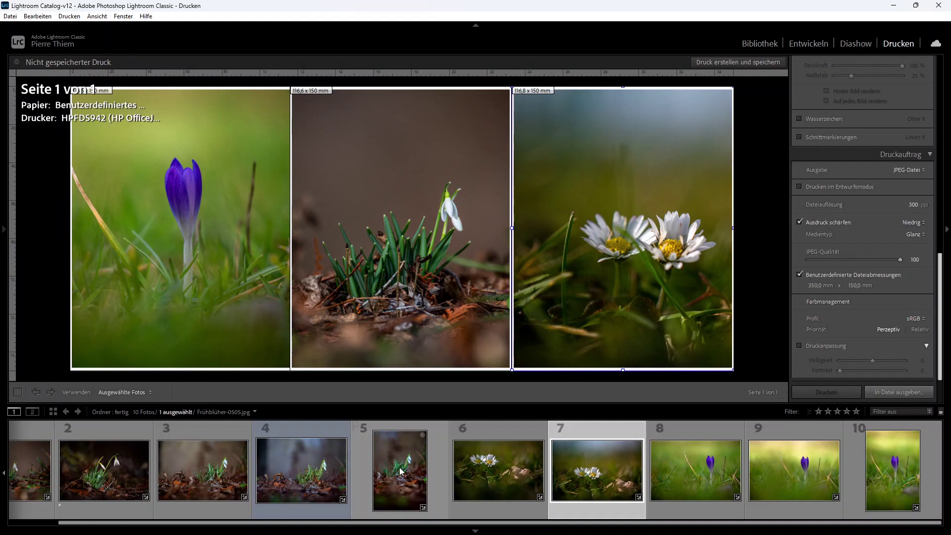
pyautogui.scroll(1, 401, 471)
pyautogui.scroll(-1, 401, 470)
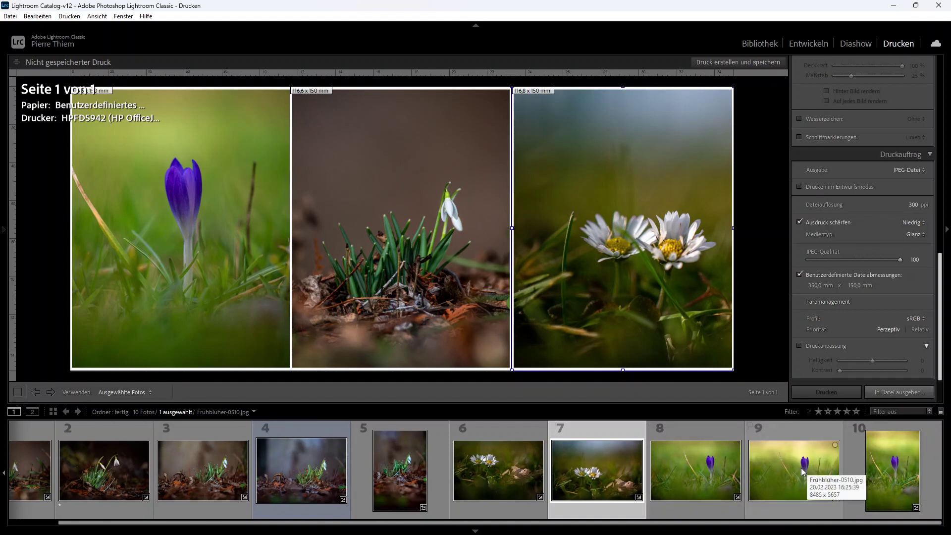
pyautogui.moveTo(803, 472); pyautogui.dragTo(622, 231)
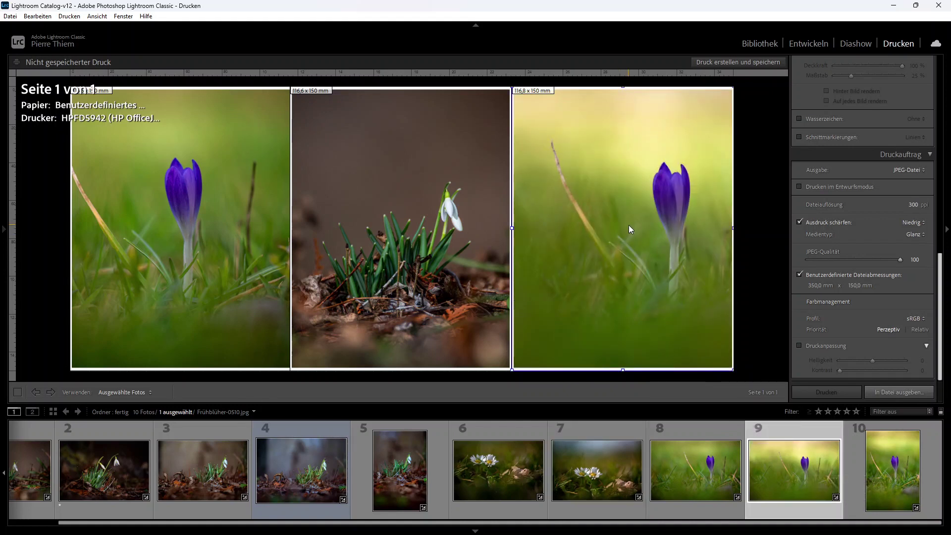
pyautogui.moveTo(628, 229); pyautogui.dragTo(587, 232)
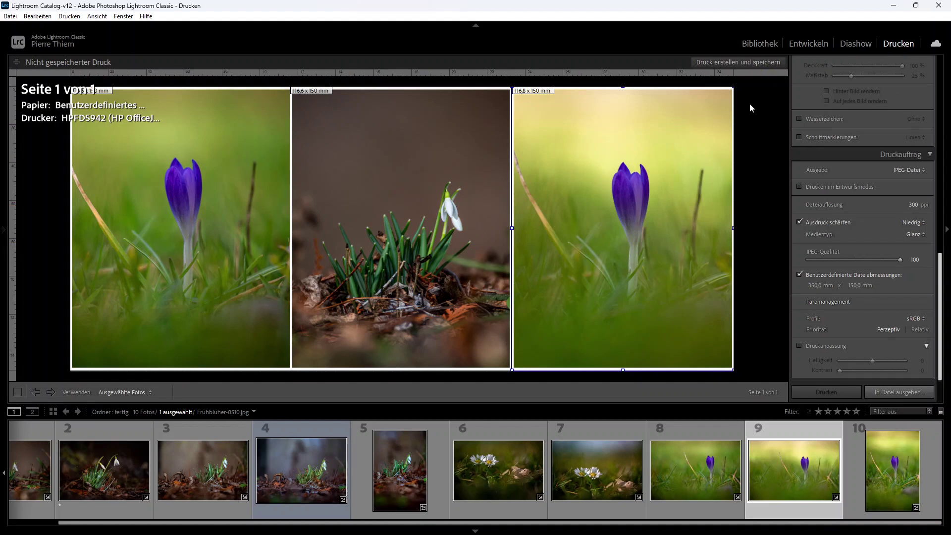
# Show the Collagen templates in the Template Browser, start a new template, then cancel it.
pyautogui.scroll(5, 871, 253)
pyautogui.scroll(5, 870, 249)
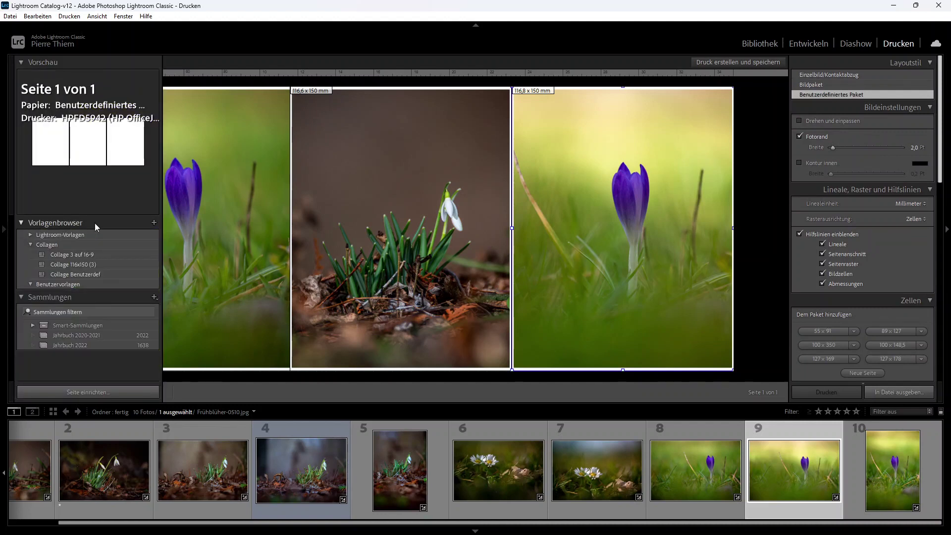
pyautogui.click(152, 223)
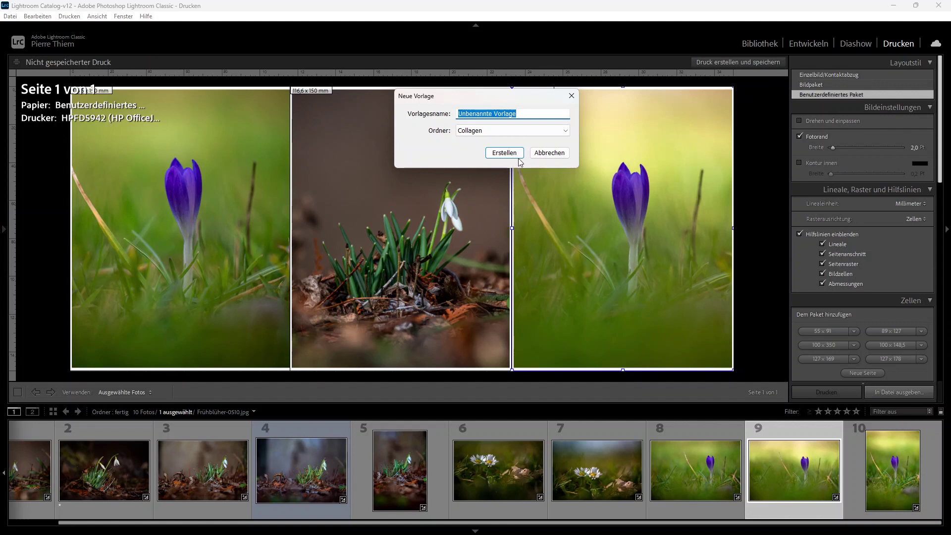
pyautogui.click(551, 154)
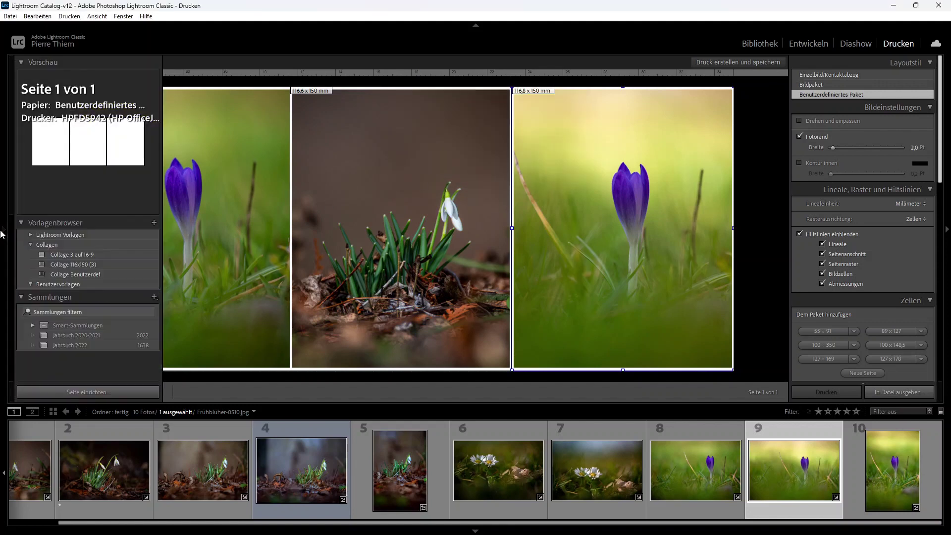